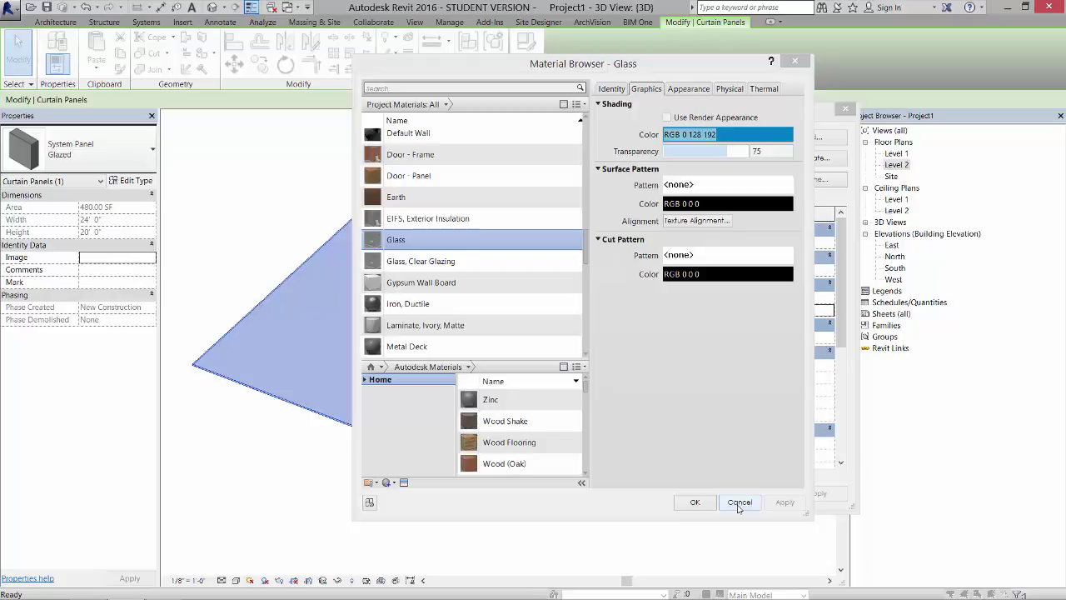
# - Close the Material Browser and Type Properties unchanged, then select the roof's glazed curtain panel
pyautogui.click(738, 502)
pyautogui.click(755, 494)
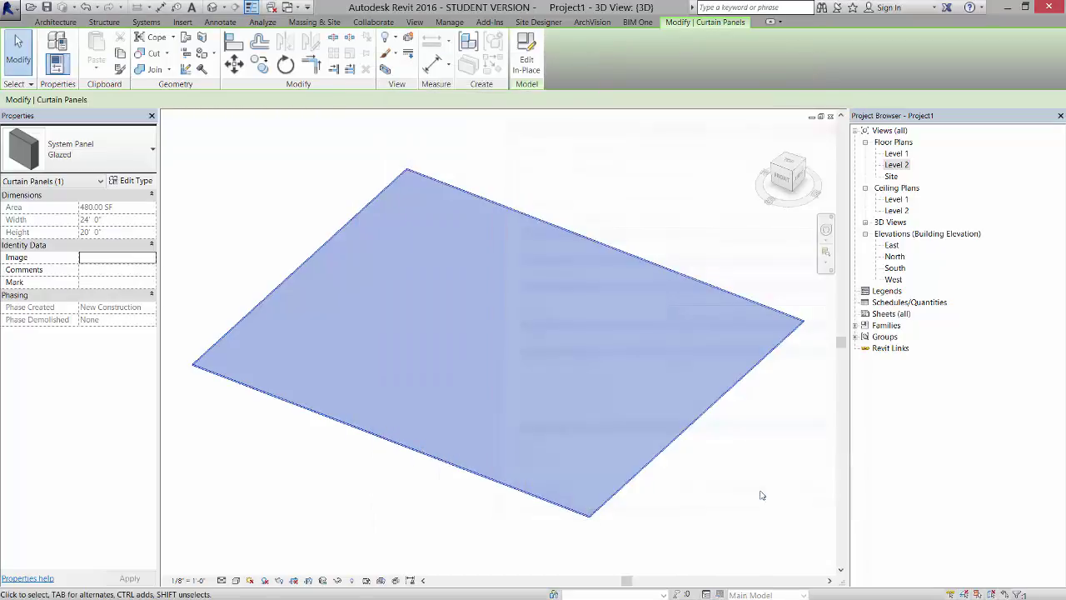
pyautogui.click(616, 216)
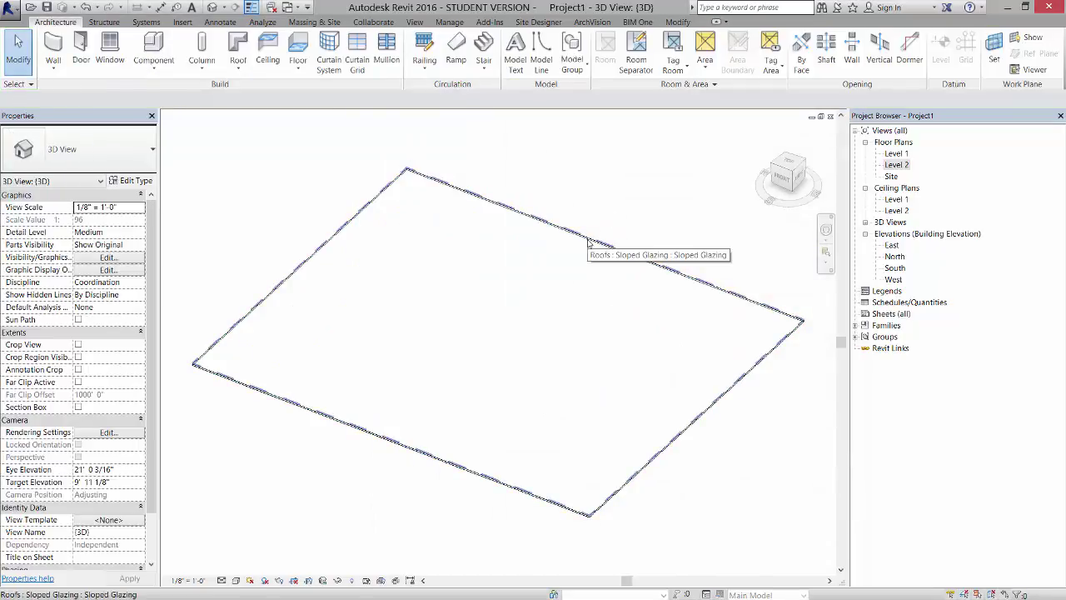
pyautogui.press('Tab')
pyautogui.click(389, 194)
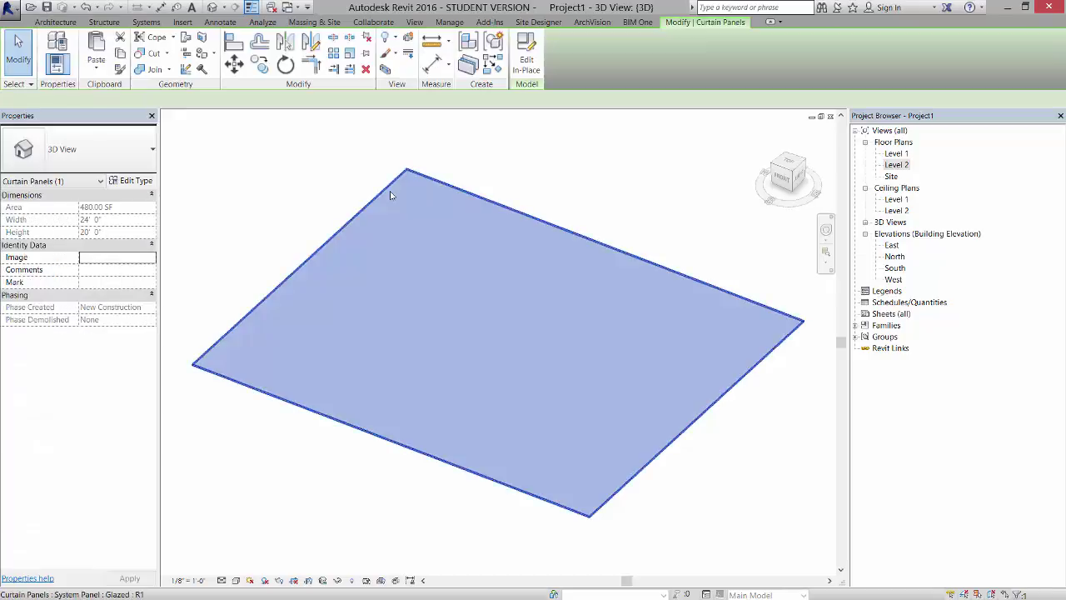
# - Duplicate the Glazed panel type as a new type named Mesh Panel 1
pyautogui.click(135, 181)
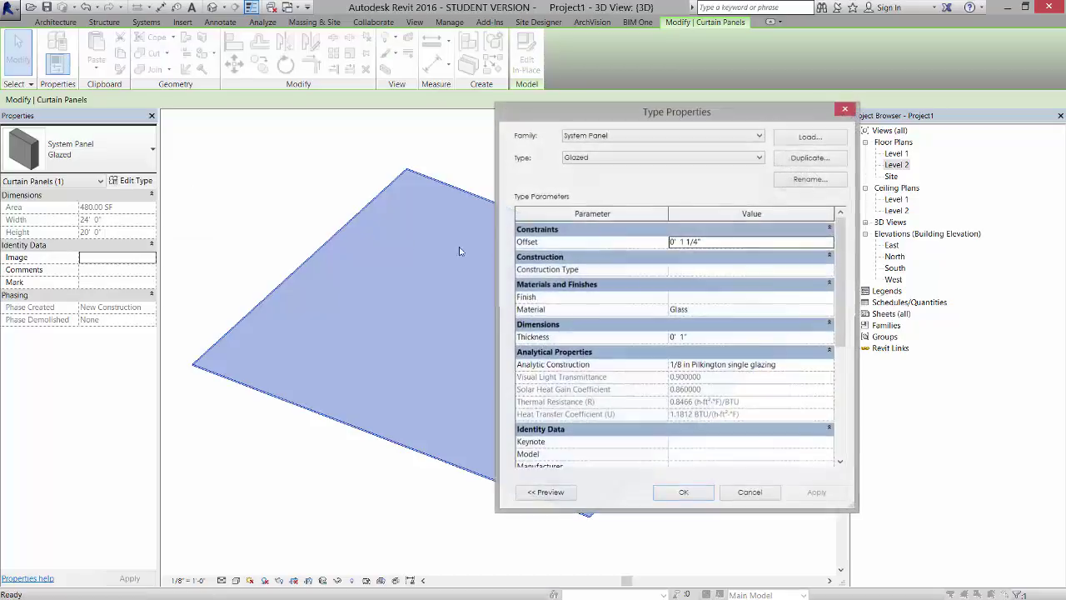
pyautogui.doubleClick(770, 244)
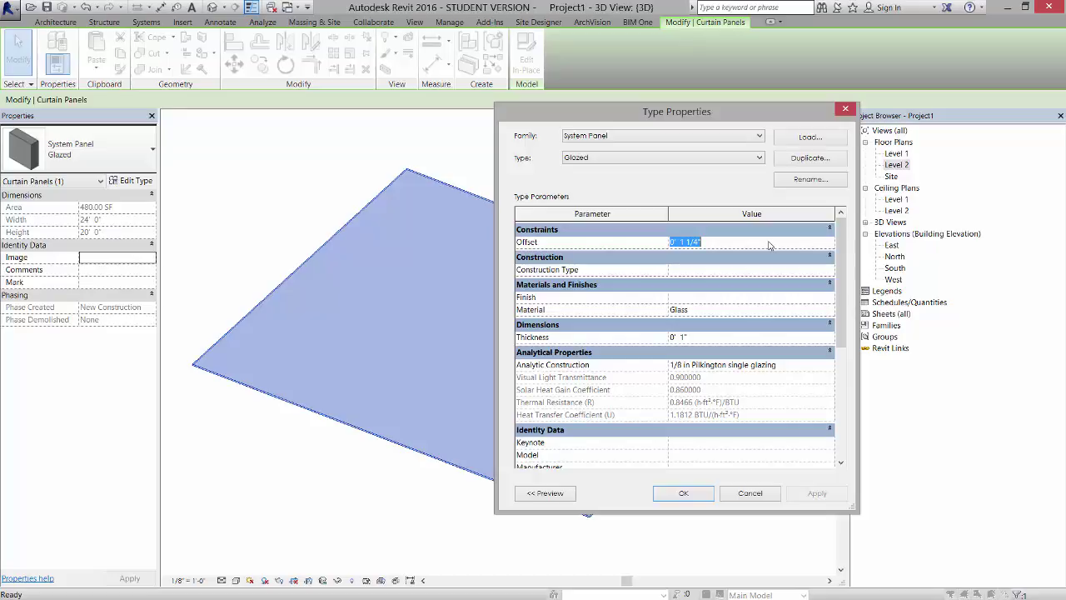
pyautogui.click(759, 158)
pyautogui.click(758, 160)
pyautogui.click(808, 158)
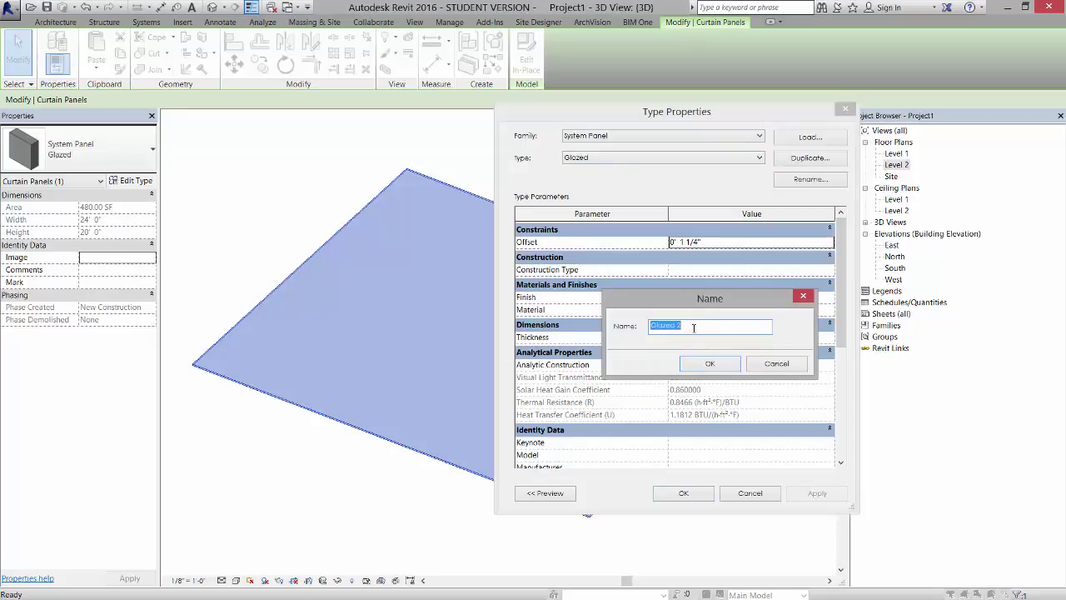
pyautogui.write('Me')
pyautogui.write('1')
pyautogui.click(717, 363)
# - Give Mesh Panel 1 an offset of 0 and a thickness of 1/2"
pyautogui.click(727, 242)
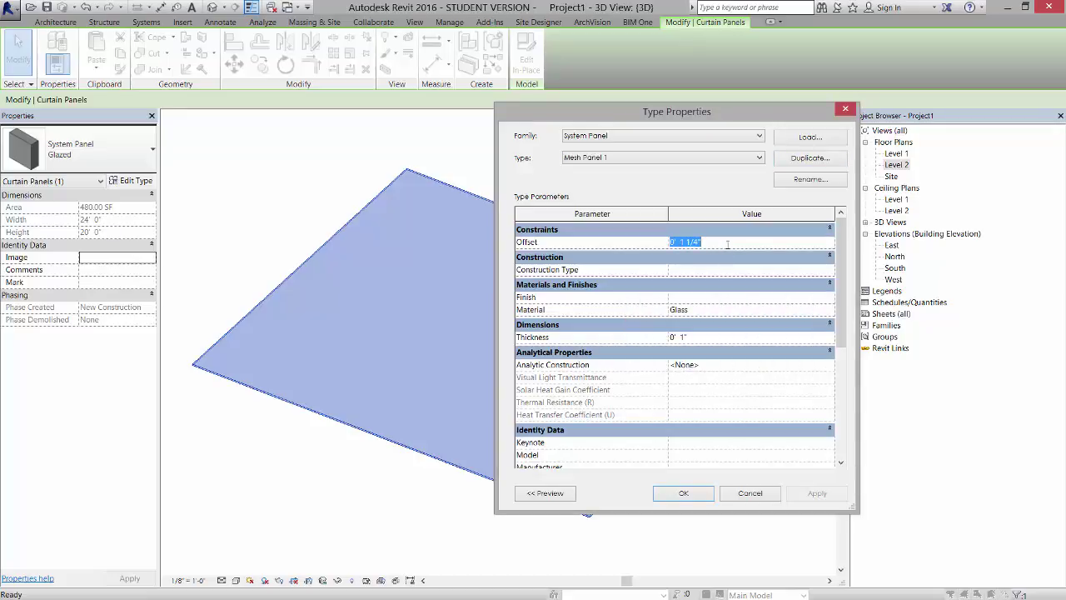
pyautogui.write('0')
pyautogui.click(709, 337)
pyautogui.write('1')
pyautogui.click(824, 309)
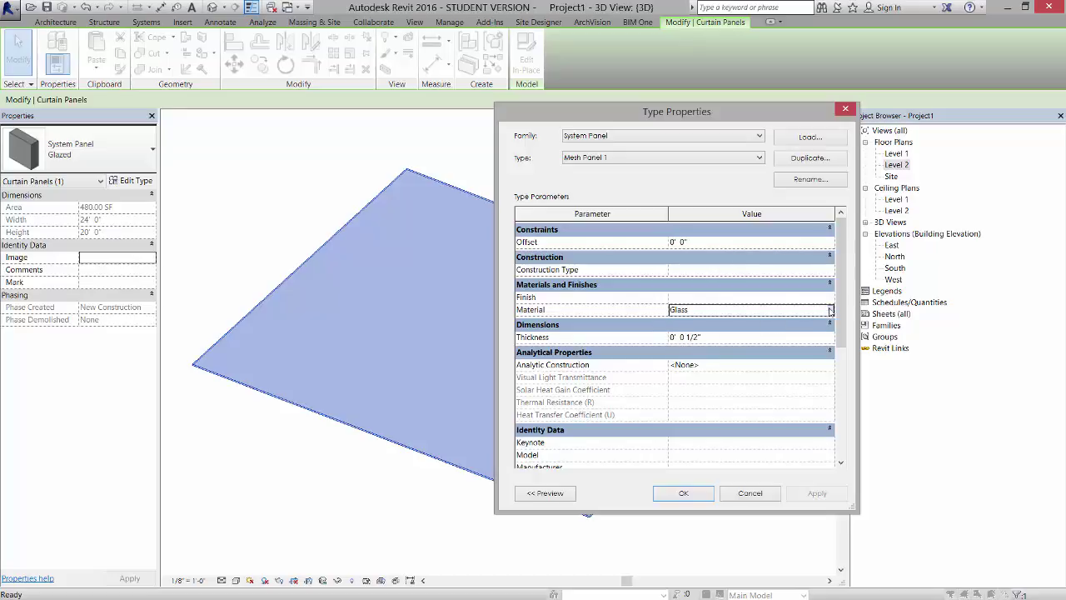
pyautogui.click(830, 310)
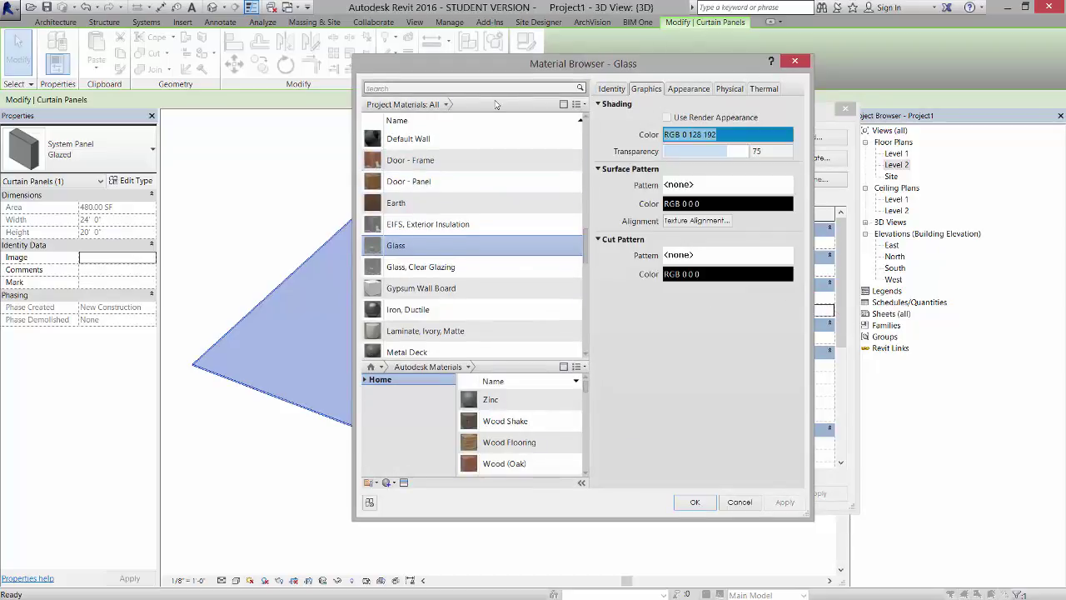
# - Create a new material named Mesh Material 01 that shades with its render appearance
pyautogui.moveTo(492, 66); pyautogui.dragTo(371, 72)
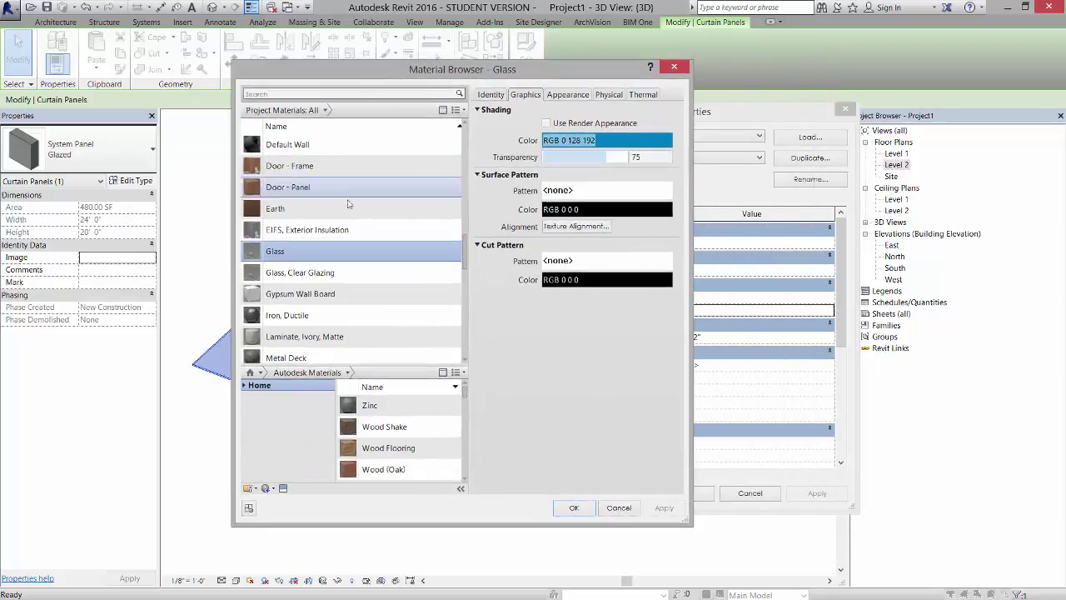
pyautogui.click(270, 489)
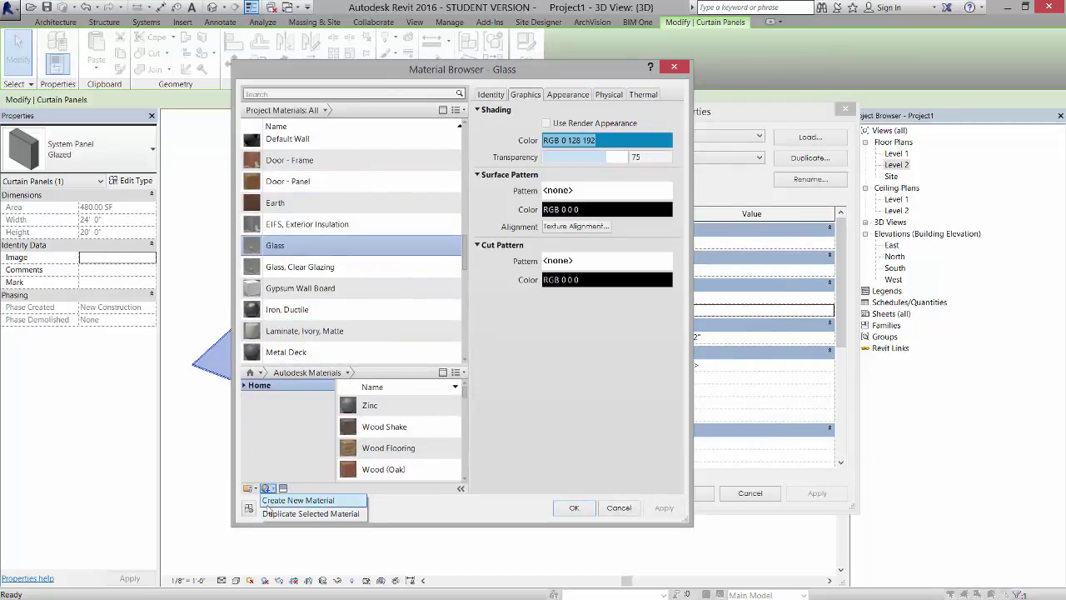
pyautogui.click(298, 500)
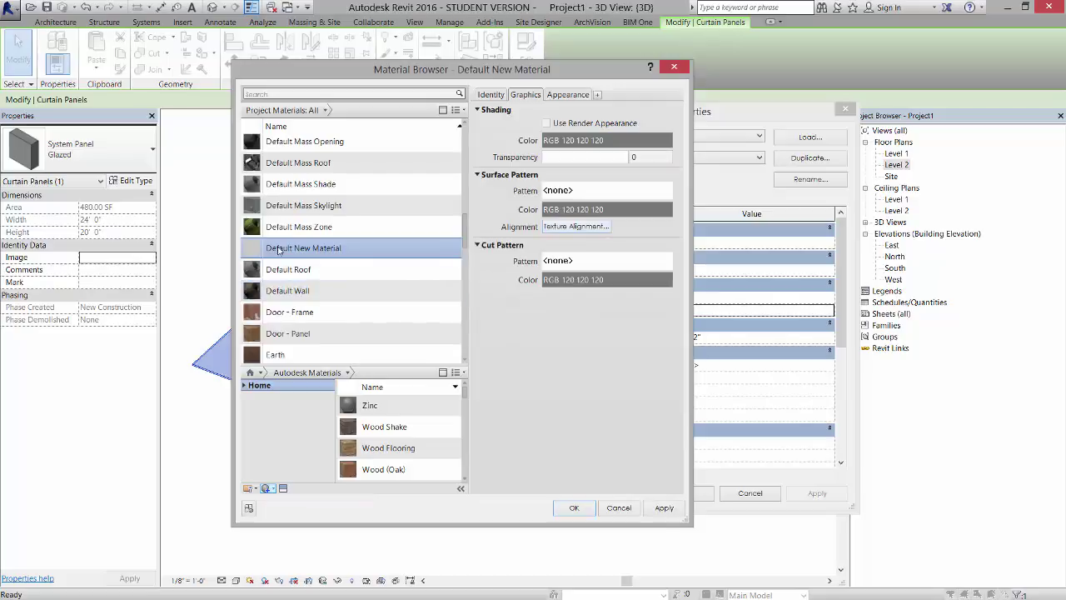
pyautogui.rightClick(306, 248)
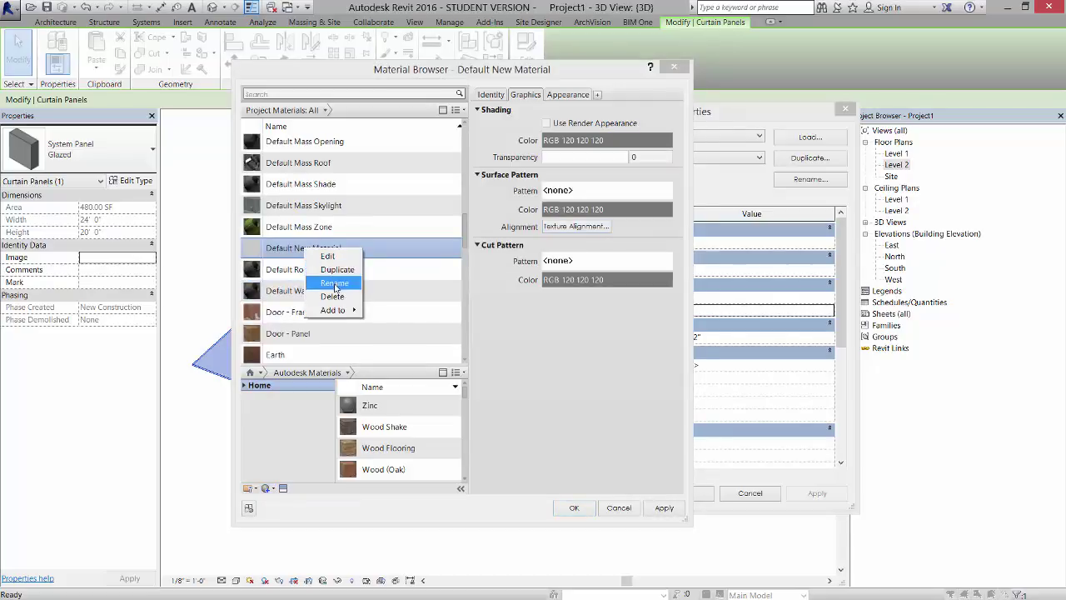
pyautogui.click(335, 283)
pyautogui.write('Mesh M')
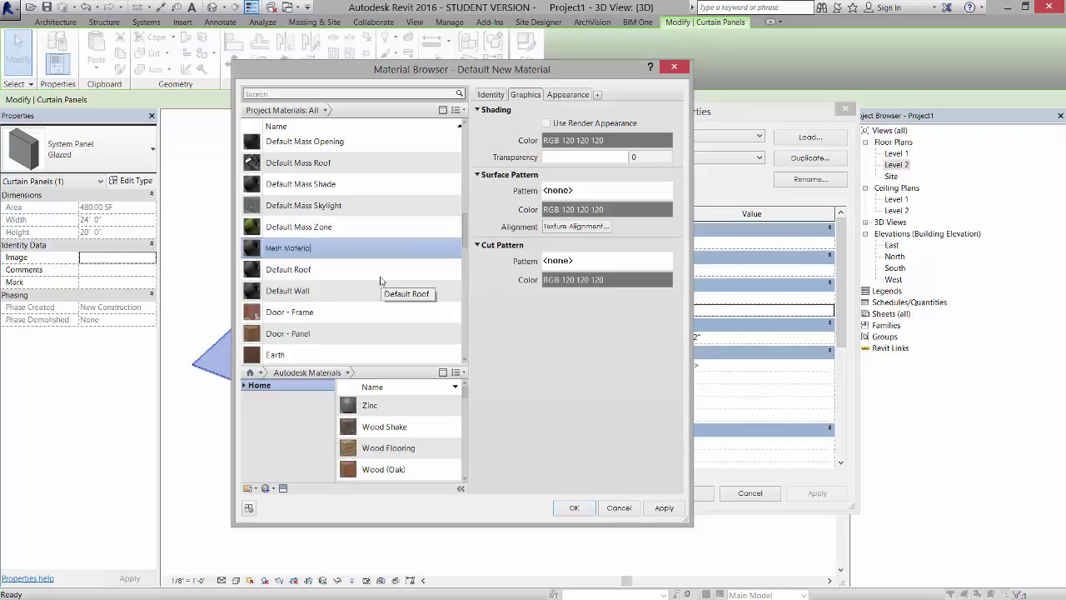
pyautogui.write('aterial 01')
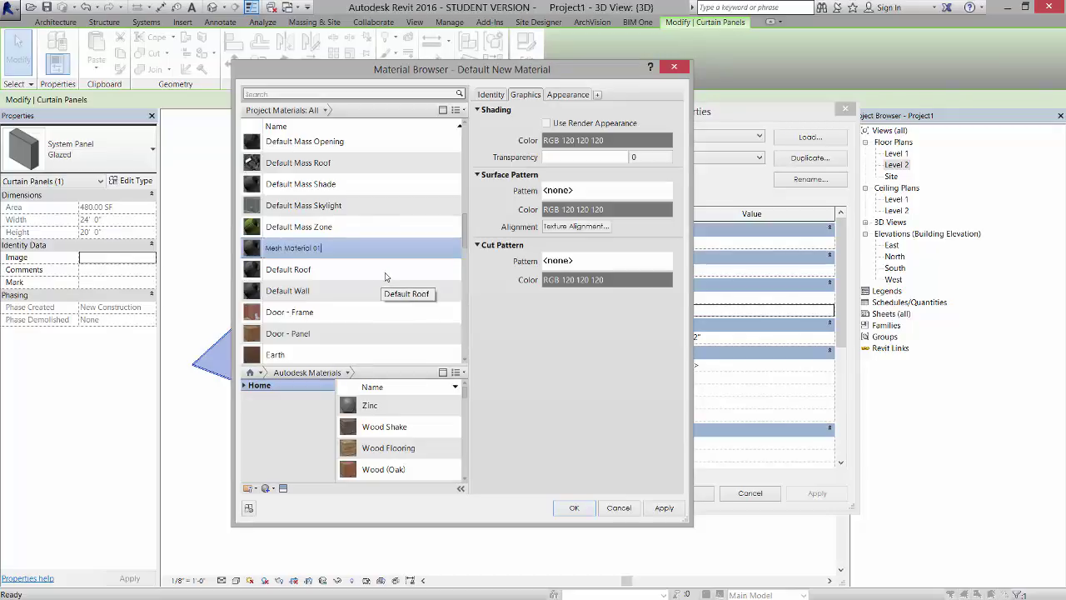
pyautogui.click(546, 123)
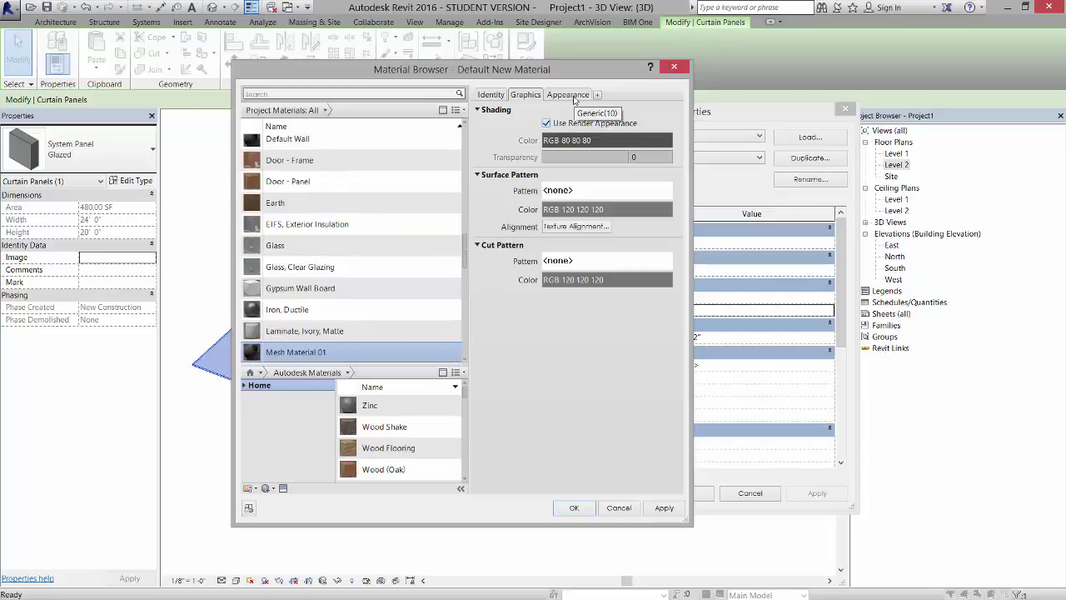
pyautogui.click(568, 95)
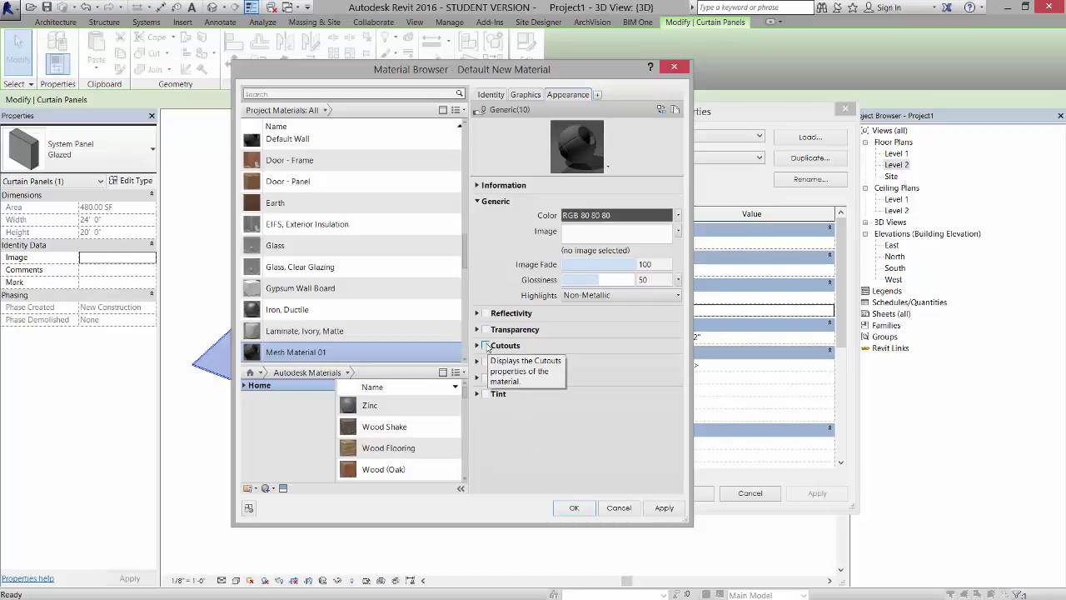
# - Enable cutouts and browse the image picker from Textures to the Mats folder
pyautogui.click(487, 345)
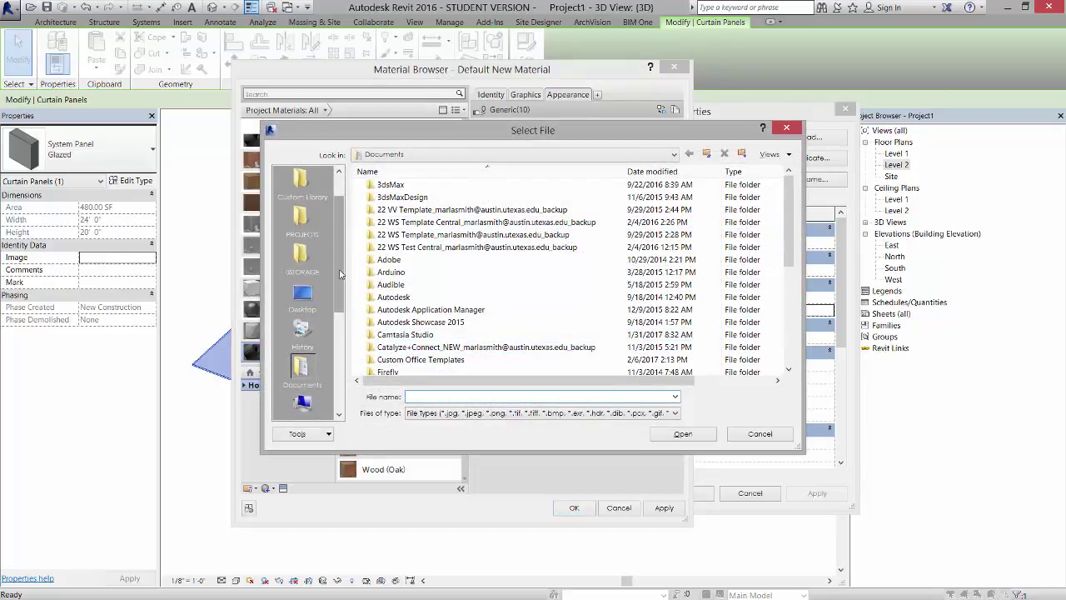
pyautogui.moveTo(341, 259); pyautogui.dragTo(341, 240)
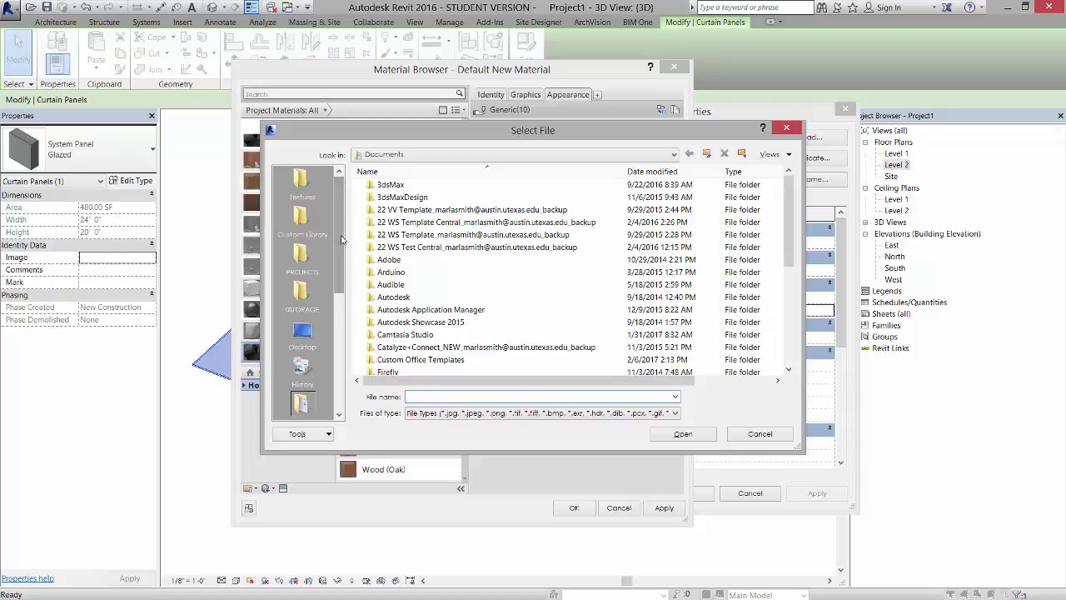
pyautogui.click(302, 180)
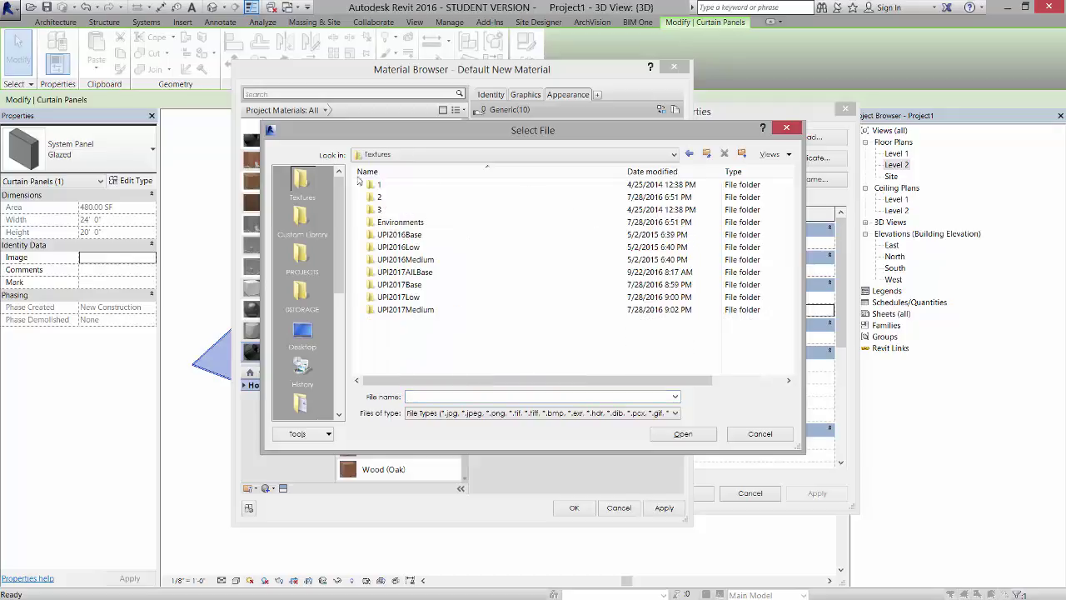
pyautogui.click(672, 156)
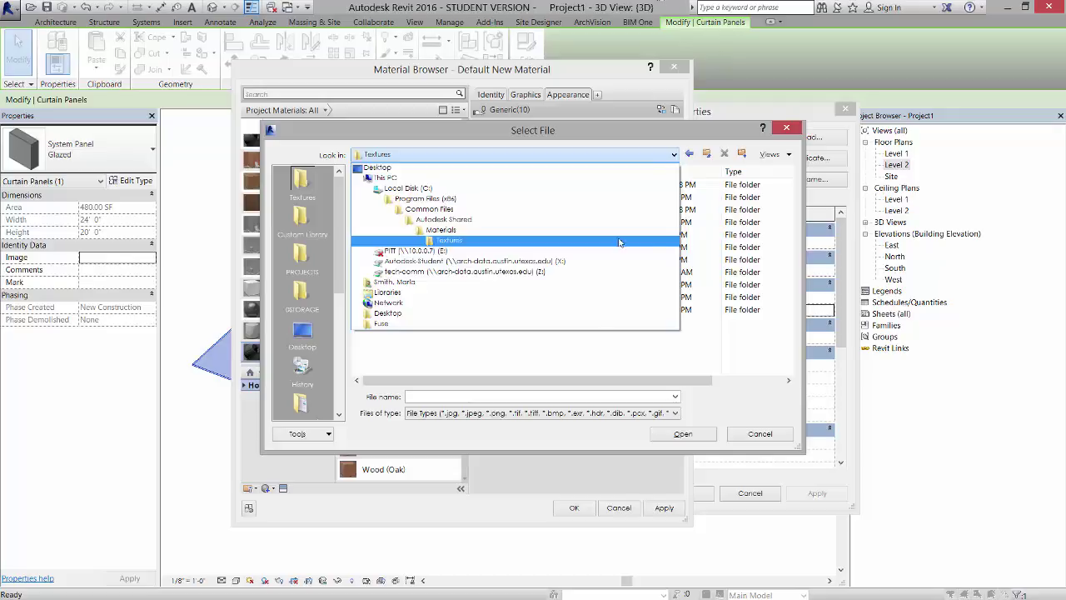
pyautogui.click(580, 353)
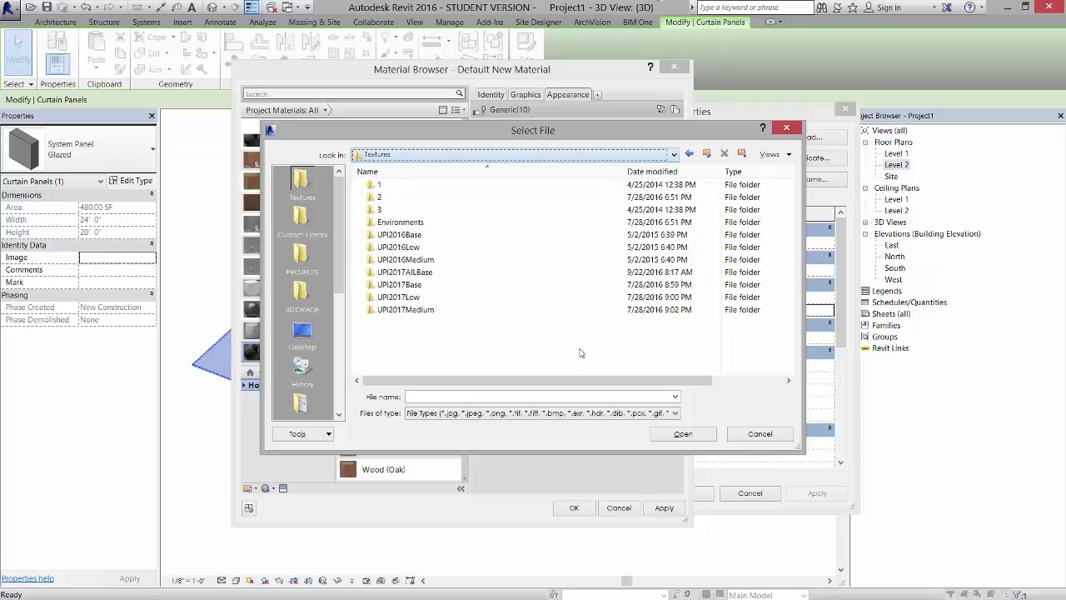
pyautogui.doubleClick(397, 198)
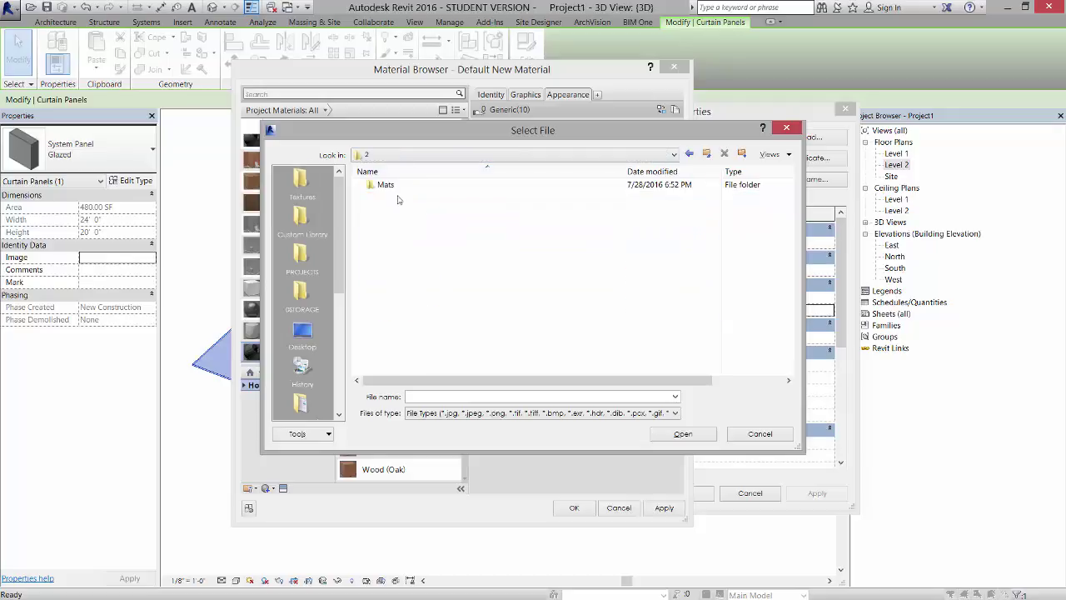
pyautogui.doubleClick(396, 185)
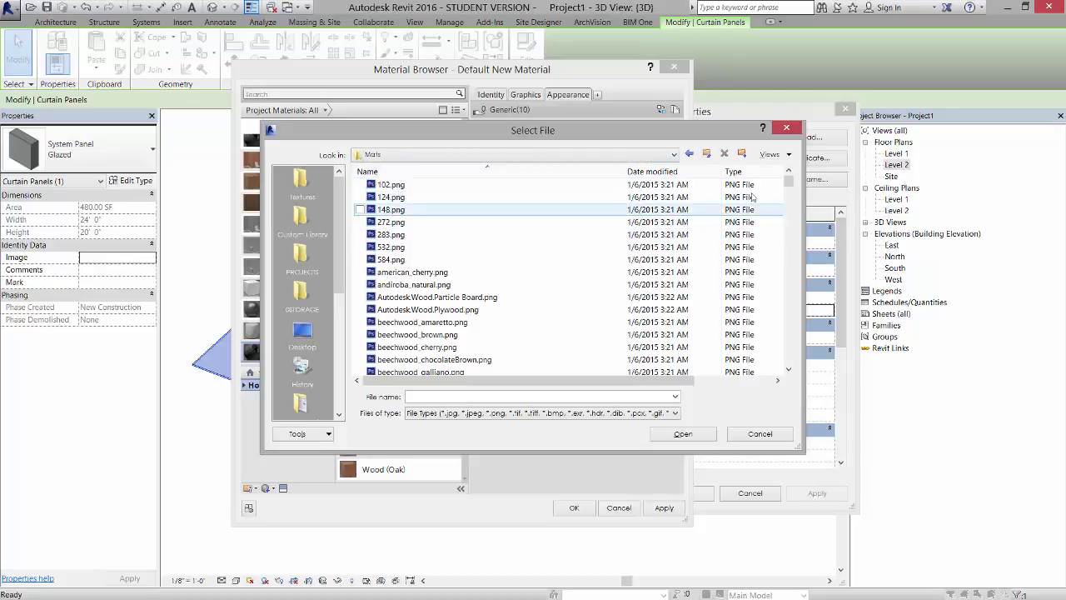
# - Show the Mats images as thumbnails and pick Chain-link.cutout.png
pyautogui.click(774, 155)
pyautogui.click(794, 194)
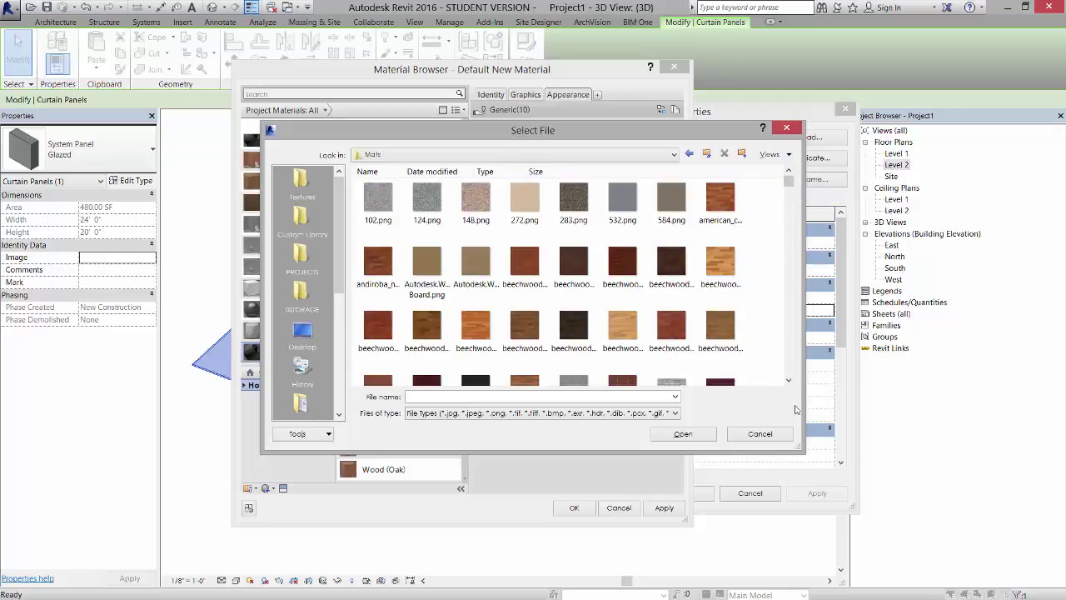
pyautogui.click(789, 381)
pyautogui.moveTo(788, 380); pyautogui.dragTo(790, 383)
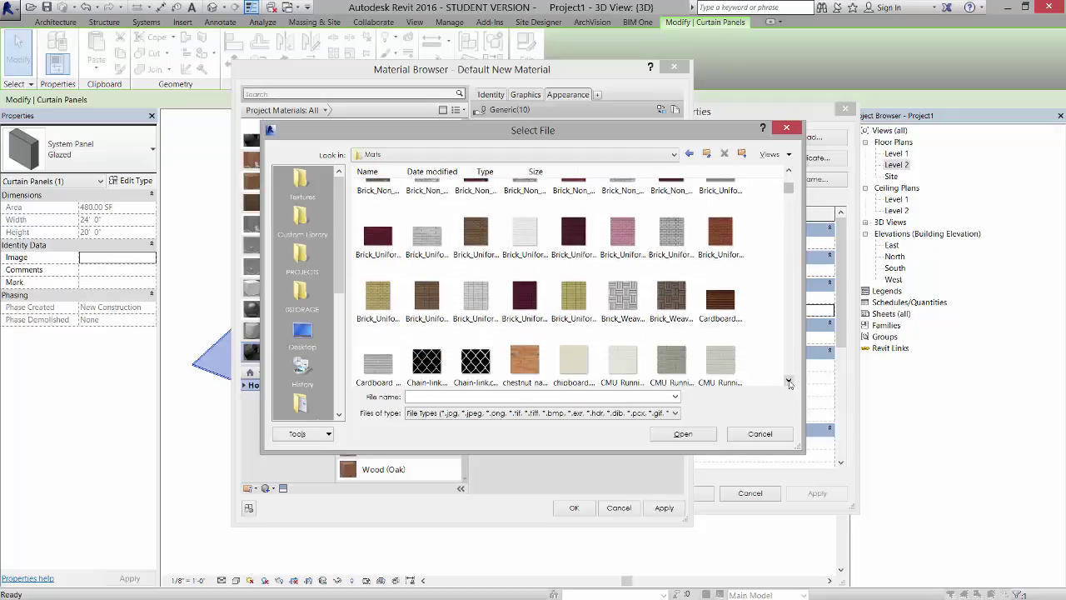
pyautogui.click(788, 381)
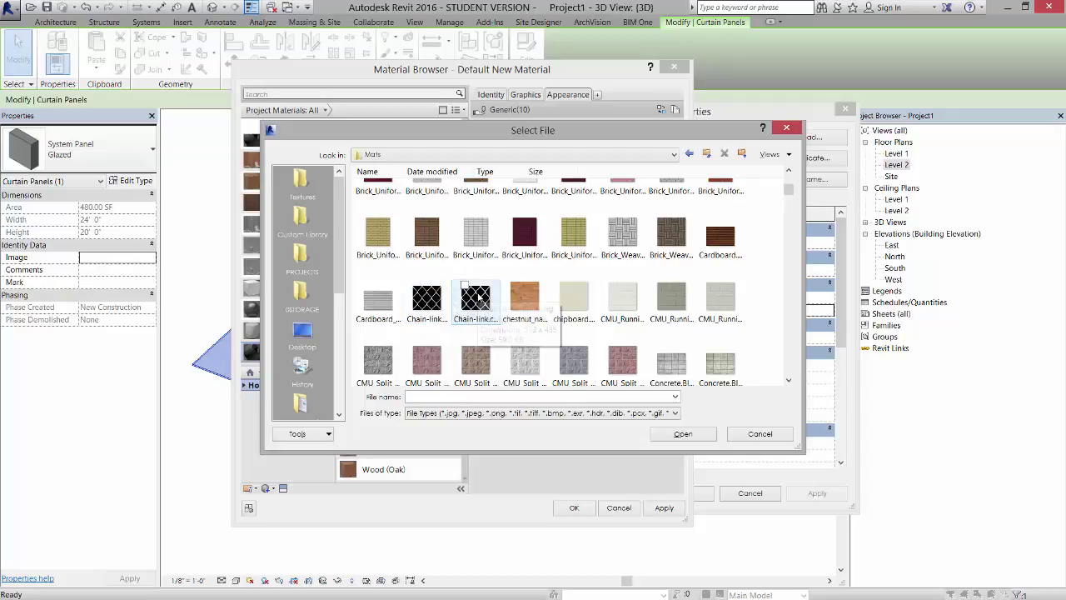
pyautogui.click(477, 297)
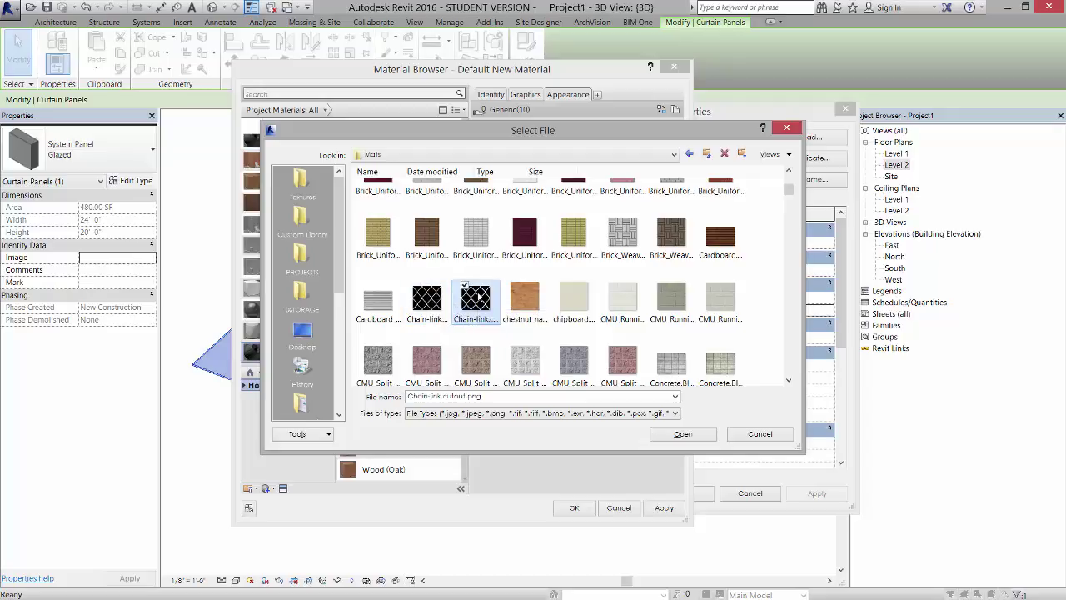
# - Load Chain-link.cutout.png as the cutout and make the base colour white (RGB 255 255 255)
pyautogui.click(683, 434)
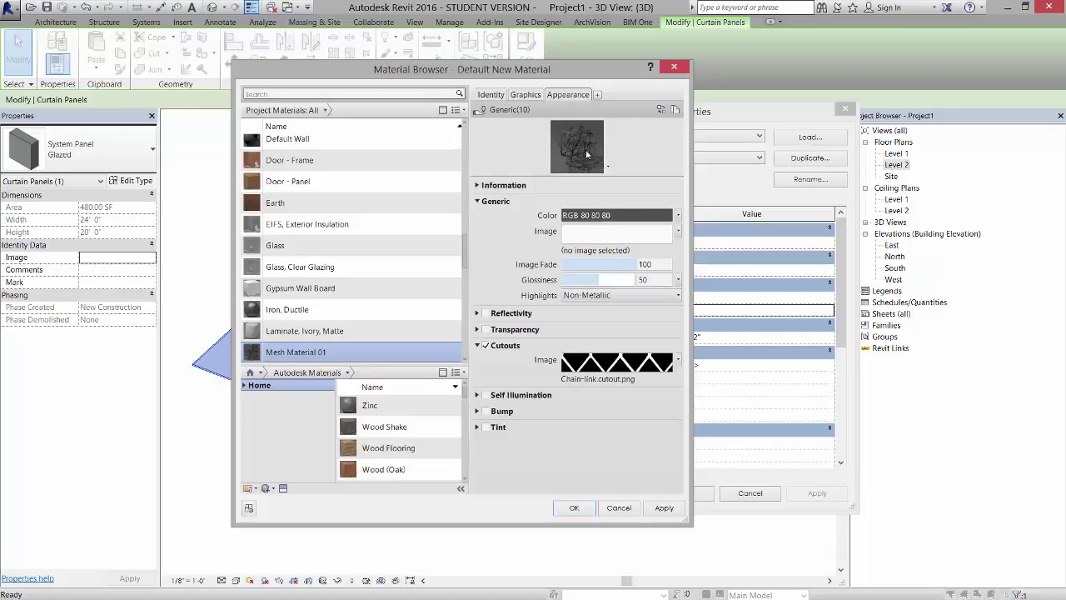
pyautogui.click(606, 218)
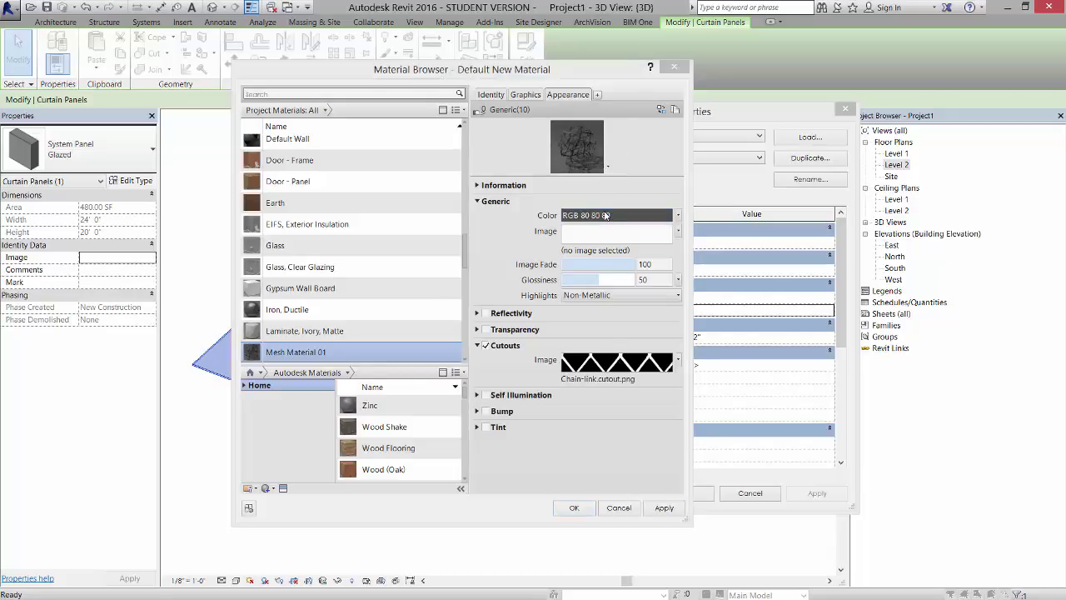
pyautogui.moveTo(620, 278); pyautogui.dragTo(621, 193)
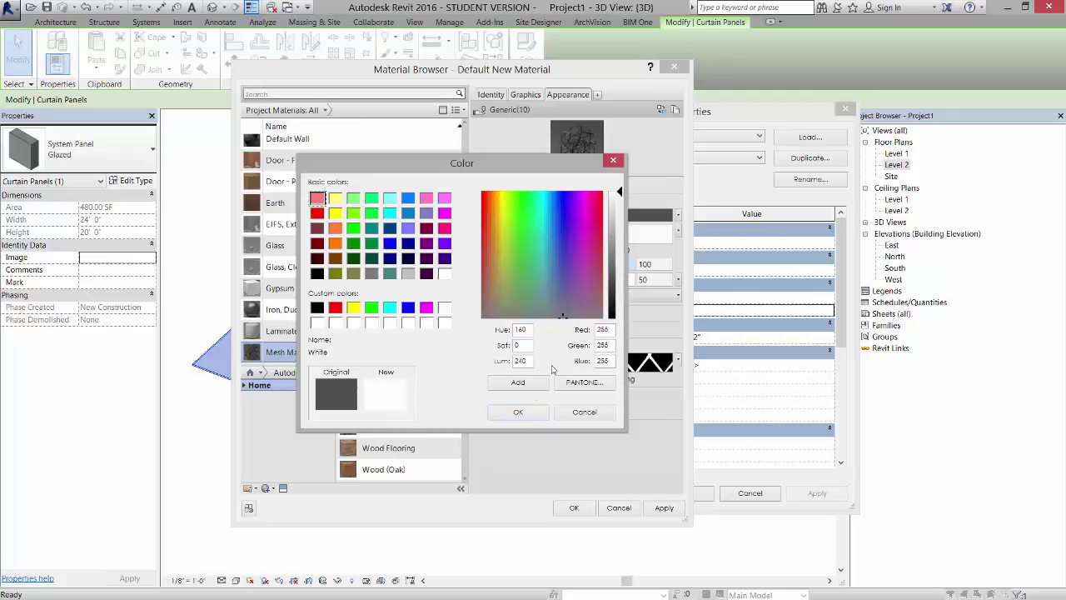
pyautogui.click(517, 411)
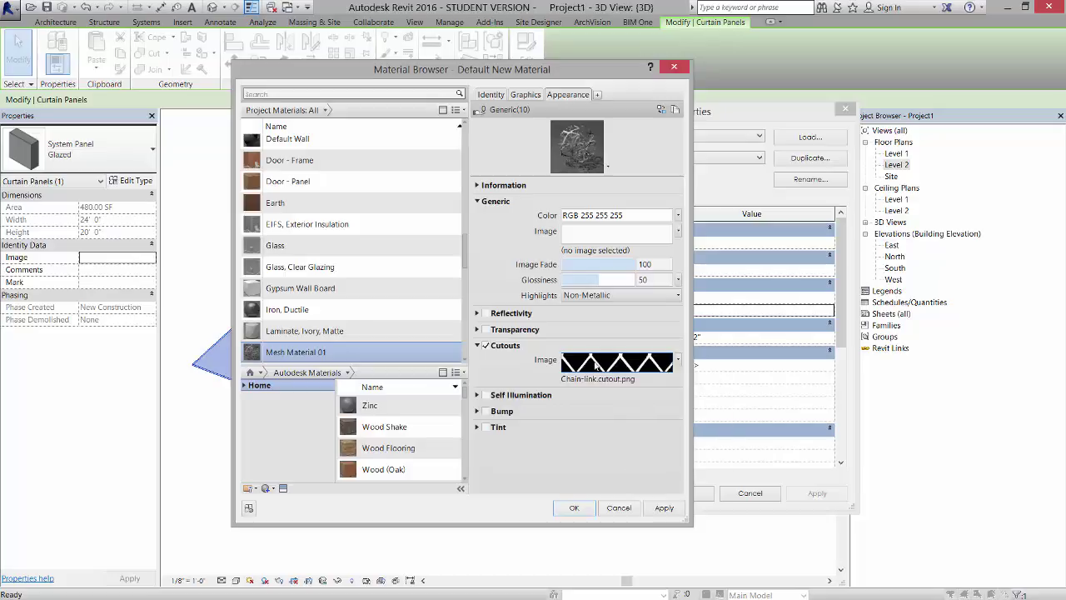
pyautogui.click(595, 364)
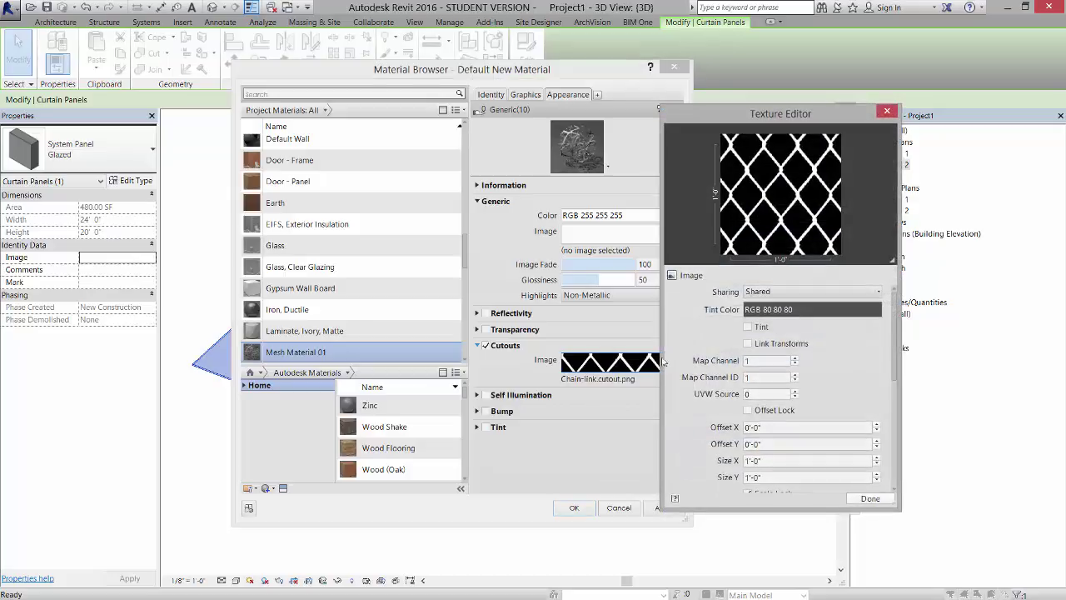
pyautogui.moveTo(793, 117); pyautogui.dragTo(569, 115)
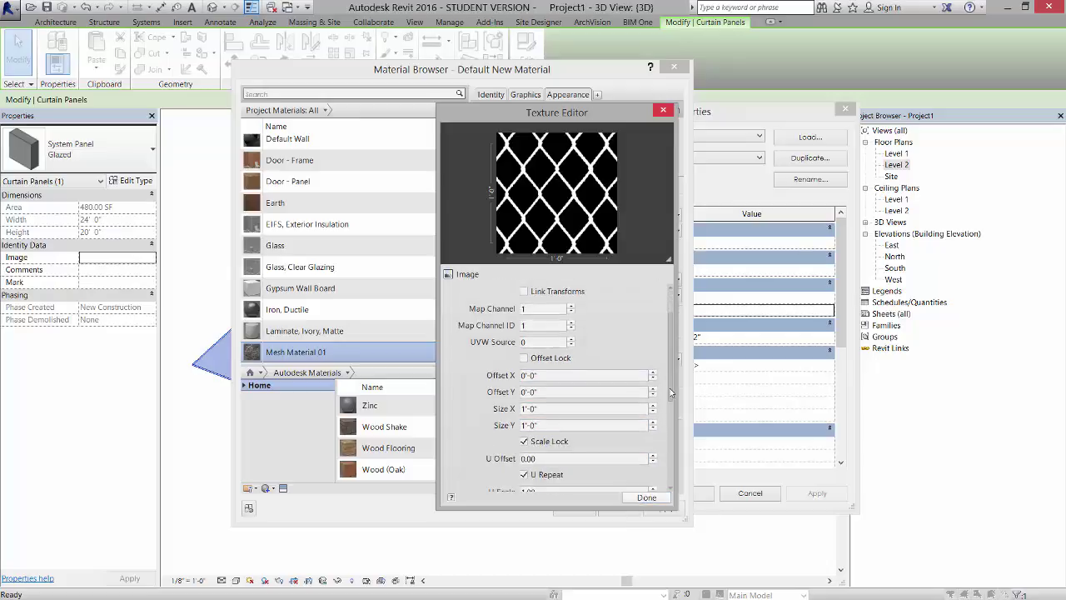
pyautogui.scroll(-3, 671, 393)
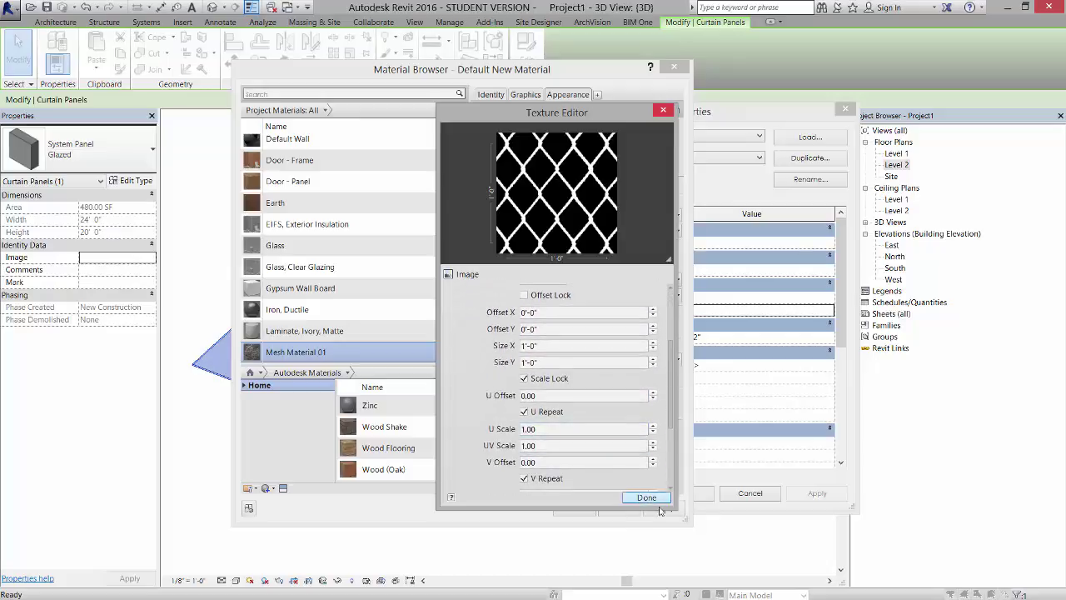
pyautogui.click(649, 498)
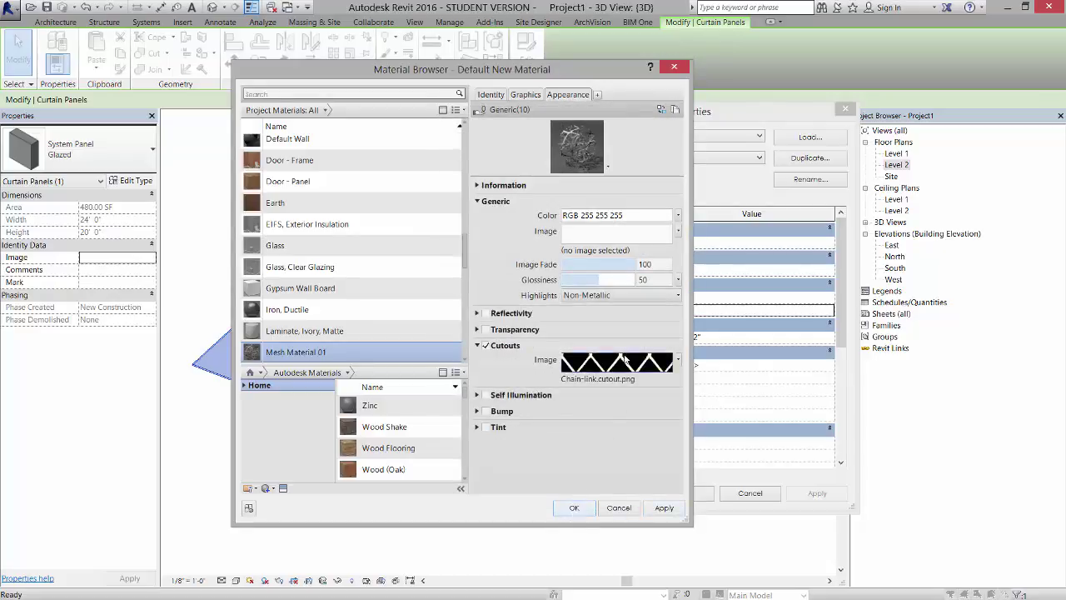
# - Bring up the Select File picker from the Generic Image field
pyautogui.click(592, 233)
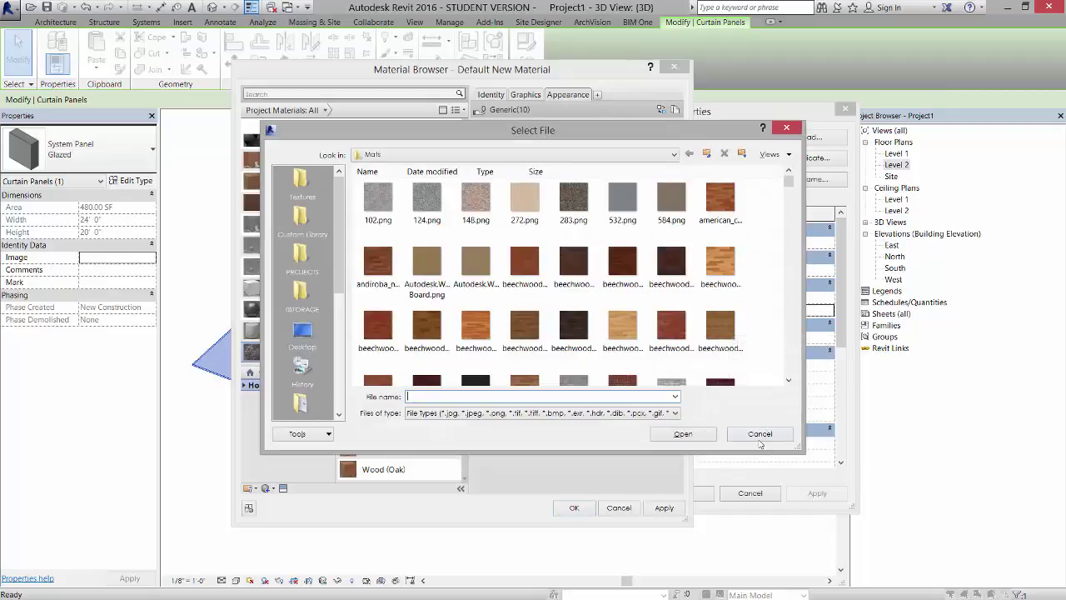
# - Set Mesh Material 01's colour to dark red (RGB 128 0 0) and assign it to Mesh Panel 1
pyautogui.click(760, 433)
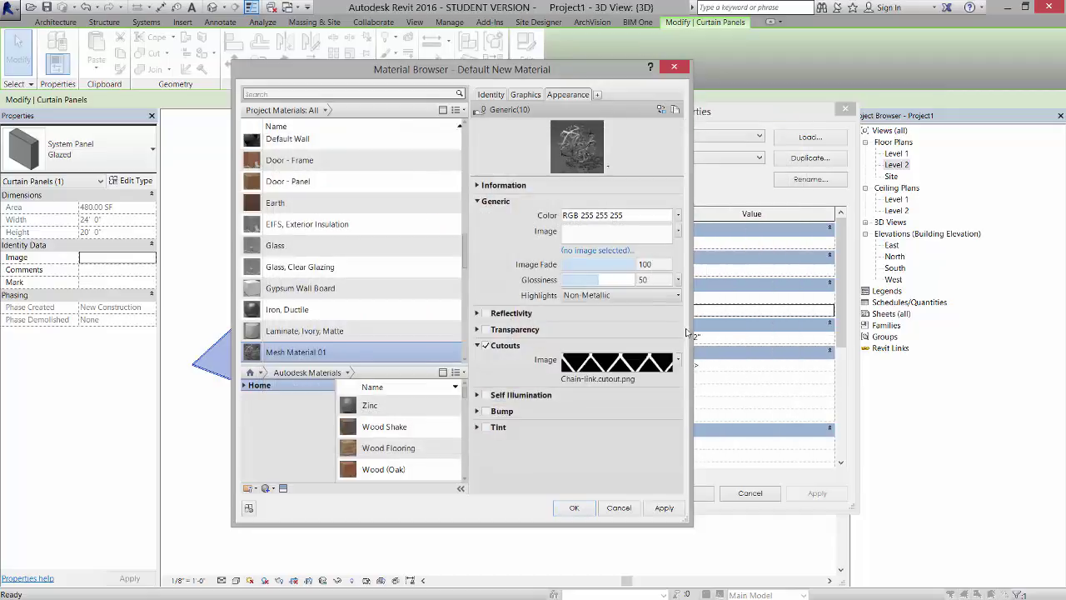
pyautogui.click(605, 217)
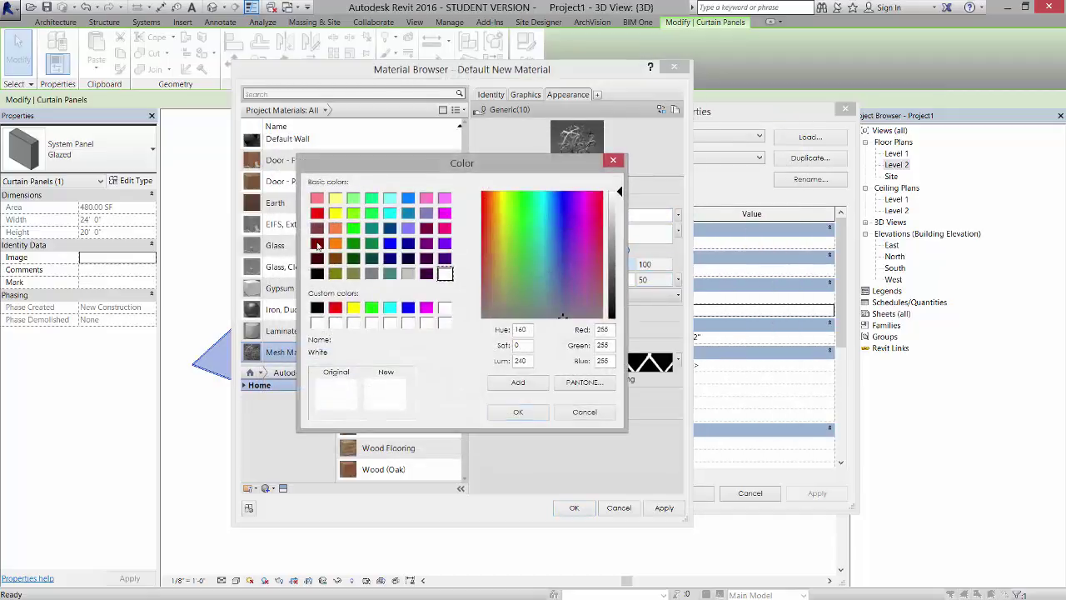
pyautogui.click(318, 245)
pyautogui.click(518, 411)
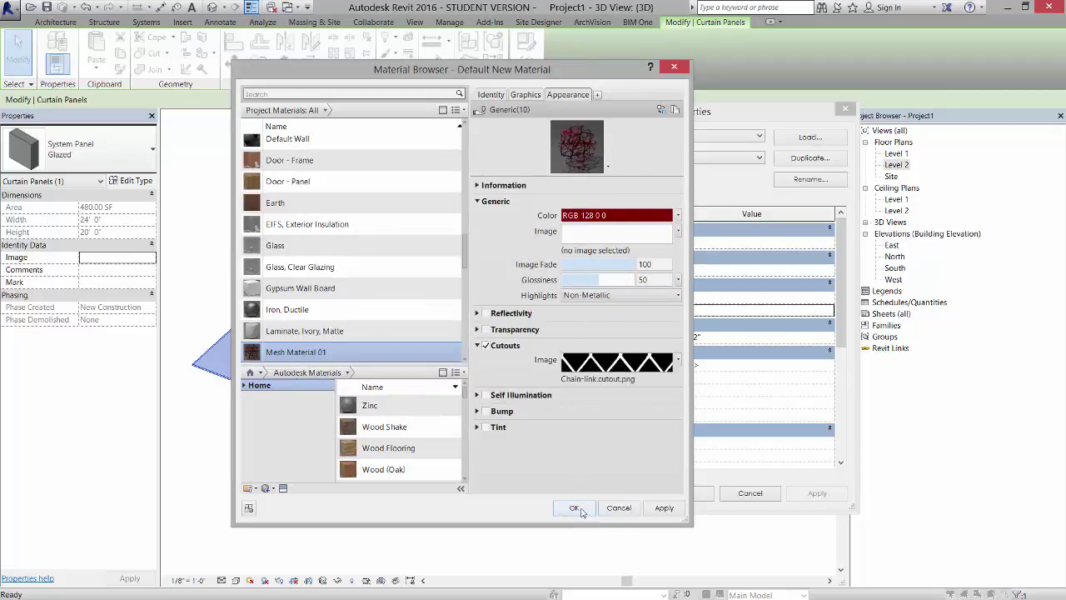
pyautogui.click(575, 508)
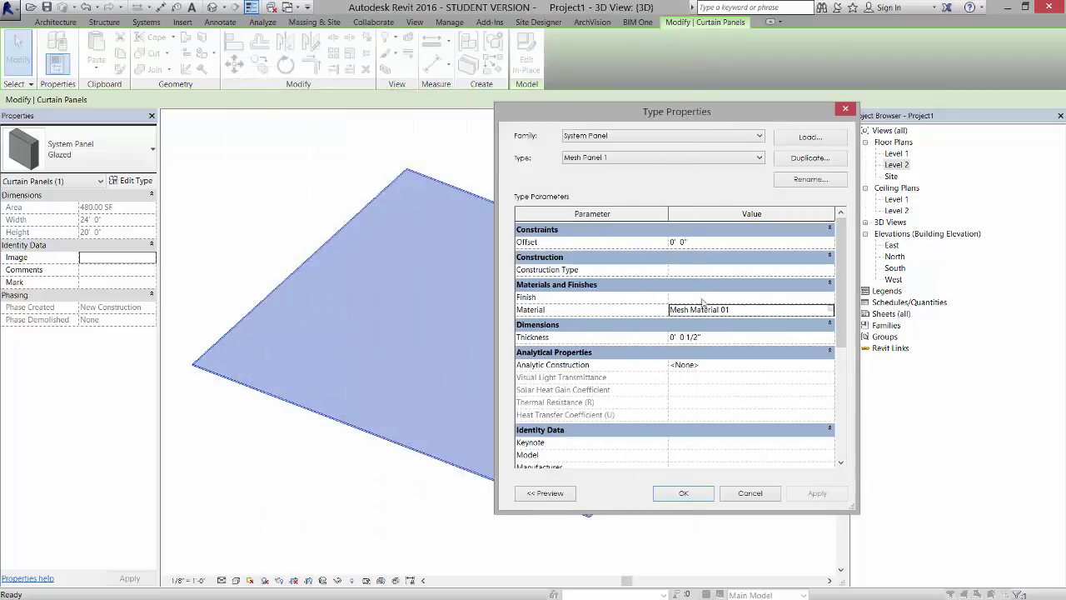
# - Apply the Mesh Panel 1 type and render the 3D view in Realistic style, orbiting to inspect it
pyautogui.click(683, 493)
pyautogui.click(694, 498)
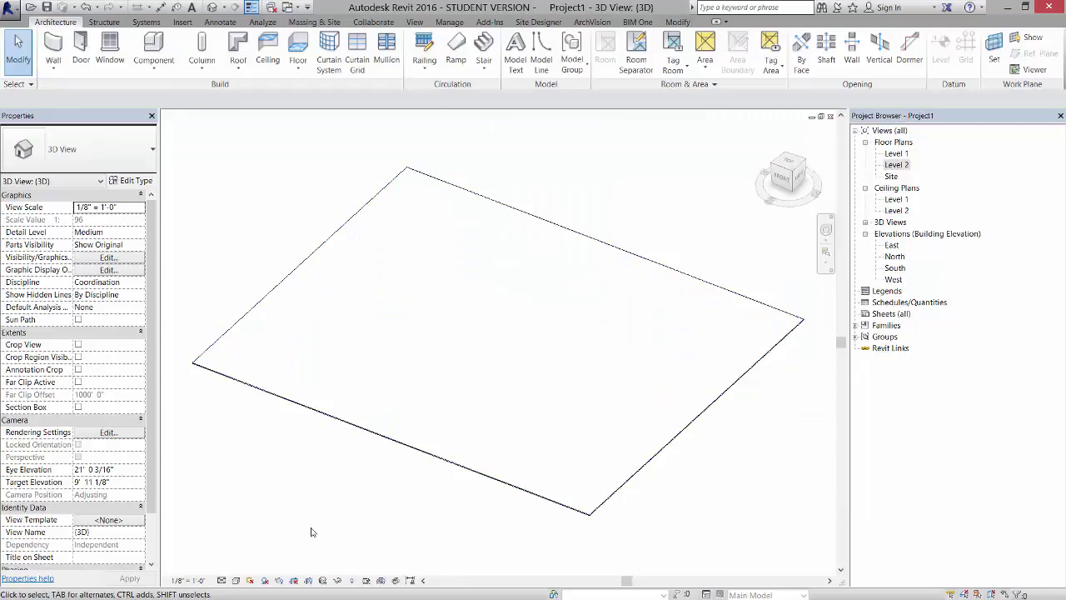
pyautogui.click(236, 580)
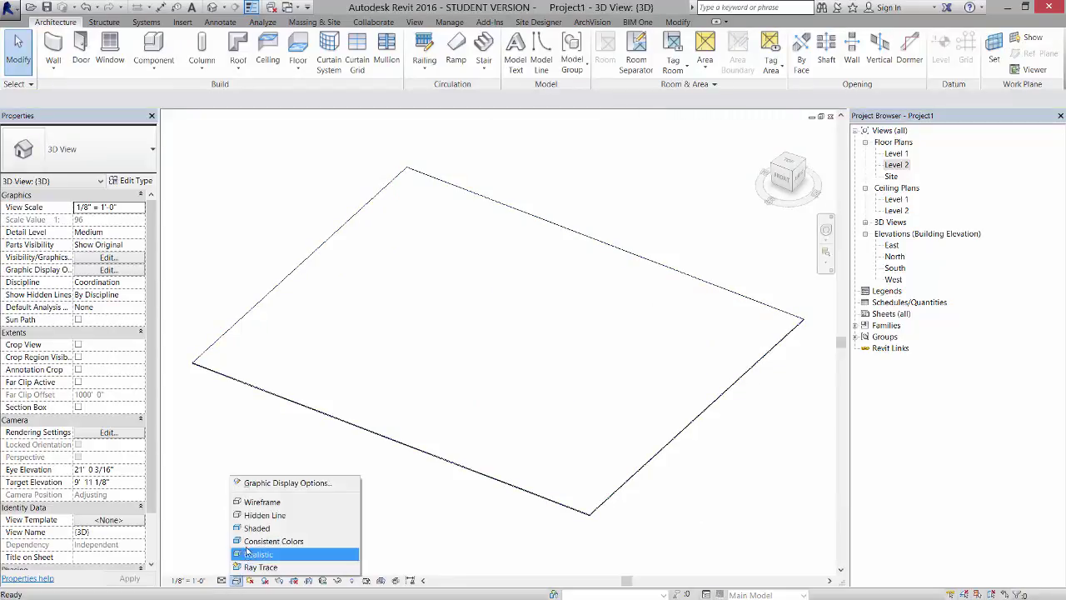
pyautogui.click(252, 554)
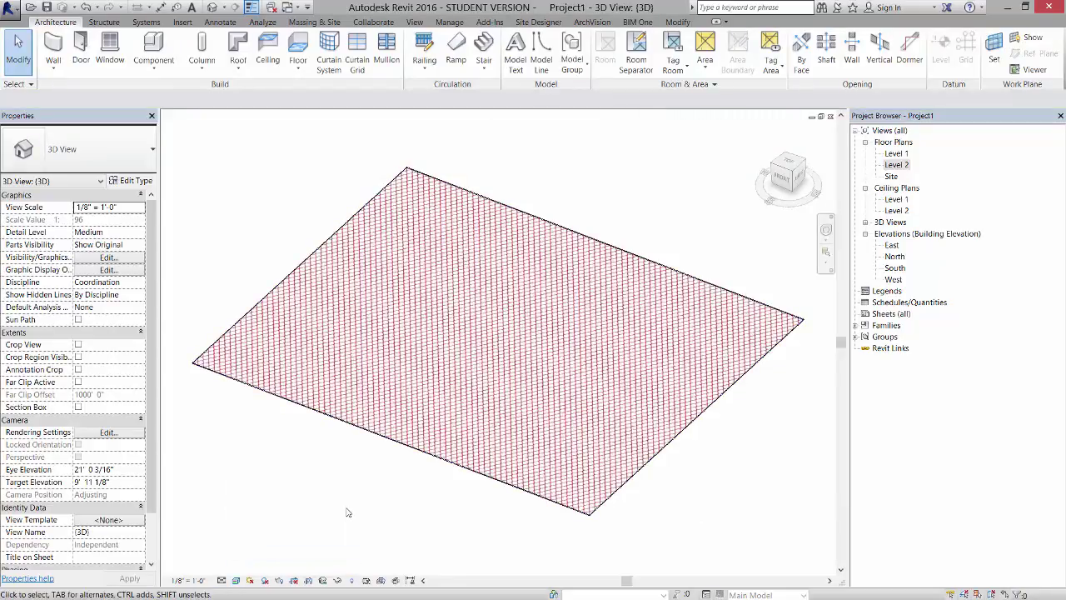
pyautogui.keyDown('shift'); pyautogui.moveTo(349, 507); pyautogui.dragTo(414, 564, button='middle'); pyautogui.keyUp('shift')
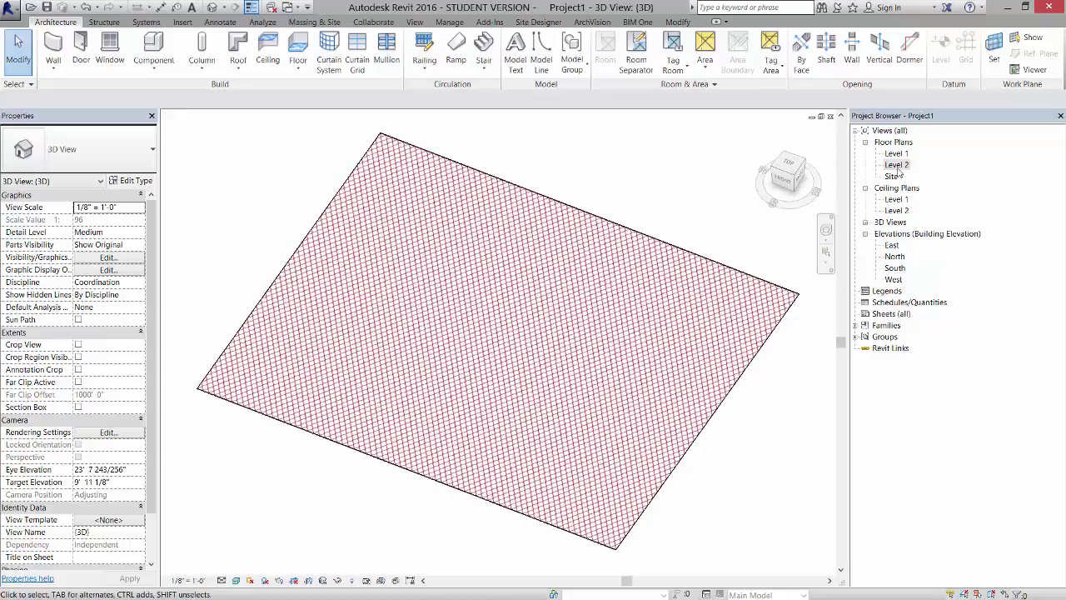
# - Draw a 32' 0" Generic - 8" wall horizontally across the Level 1 floor plan
pyautogui.doubleClick(895, 154)
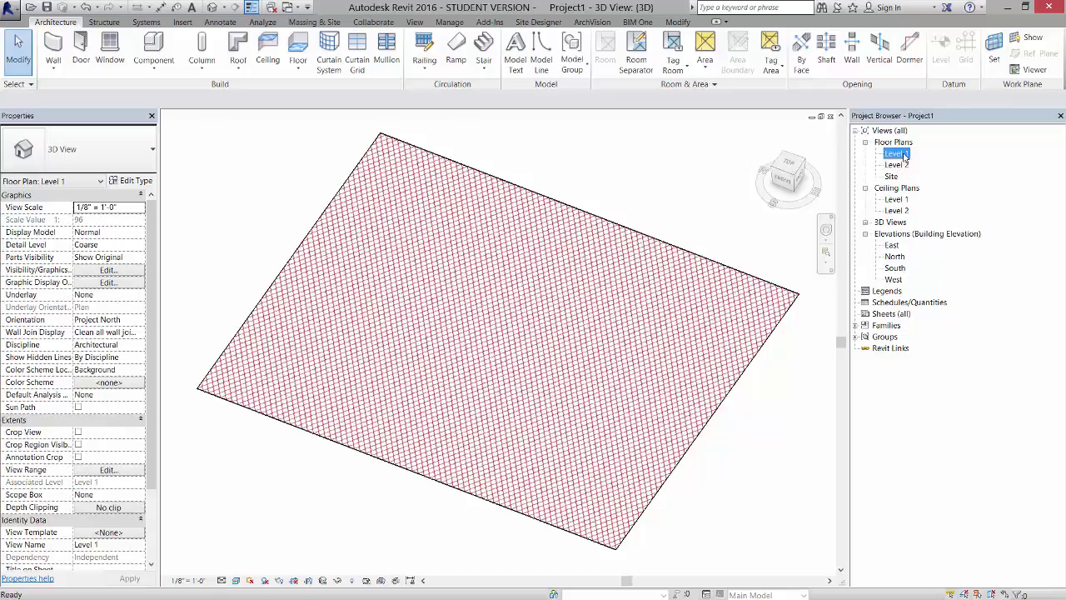
pyautogui.click(56, 70)
pyautogui.click(51, 93)
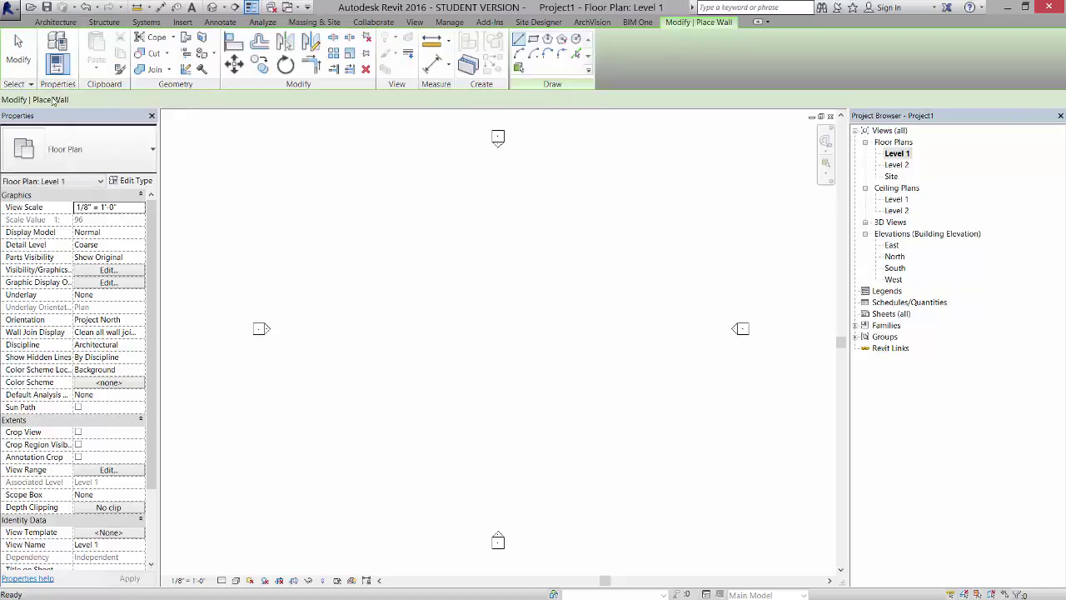
pyautogui.click(448, 332)
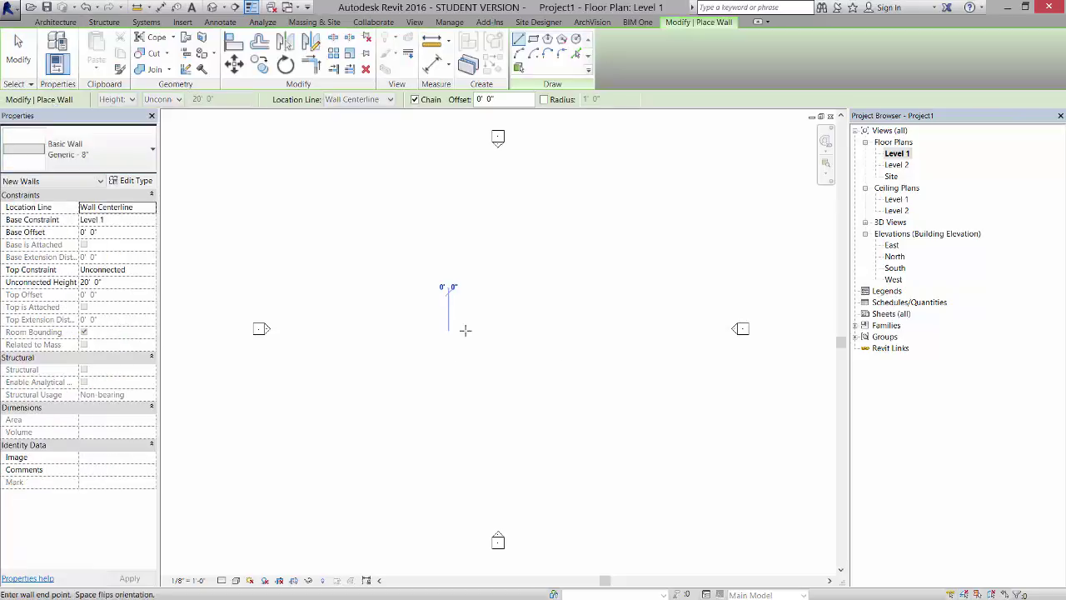
pyautogui.click(541, 332)
pyautogui.press('Escape')
pyautogui.press('Escape')
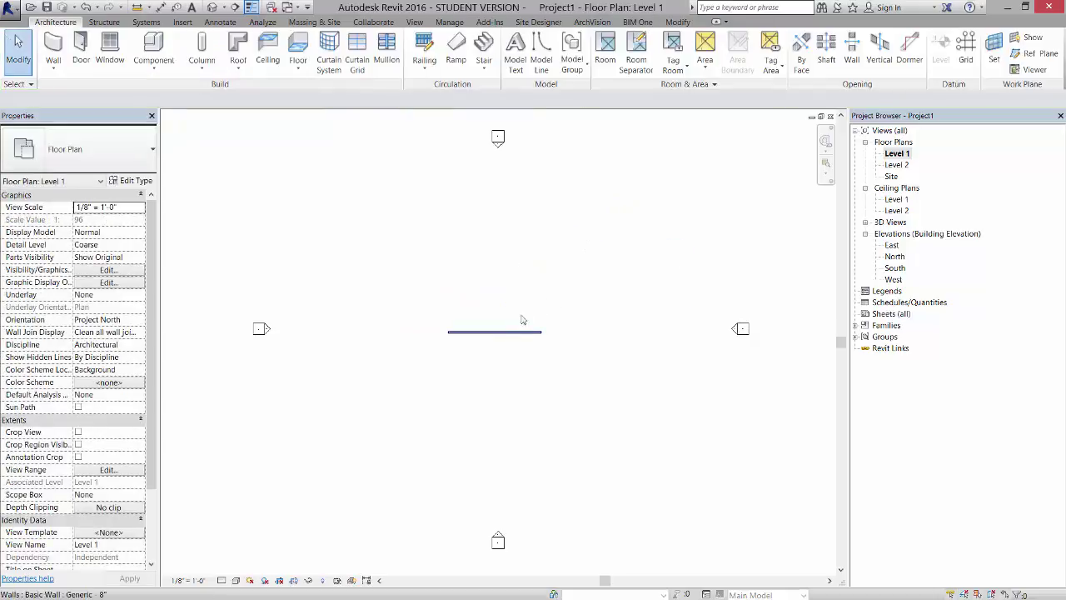
# - Switch to the default 3D view and orbit to see the wall beside the mesh panel
pyautogui.press('3')
pyautogui.press('d')
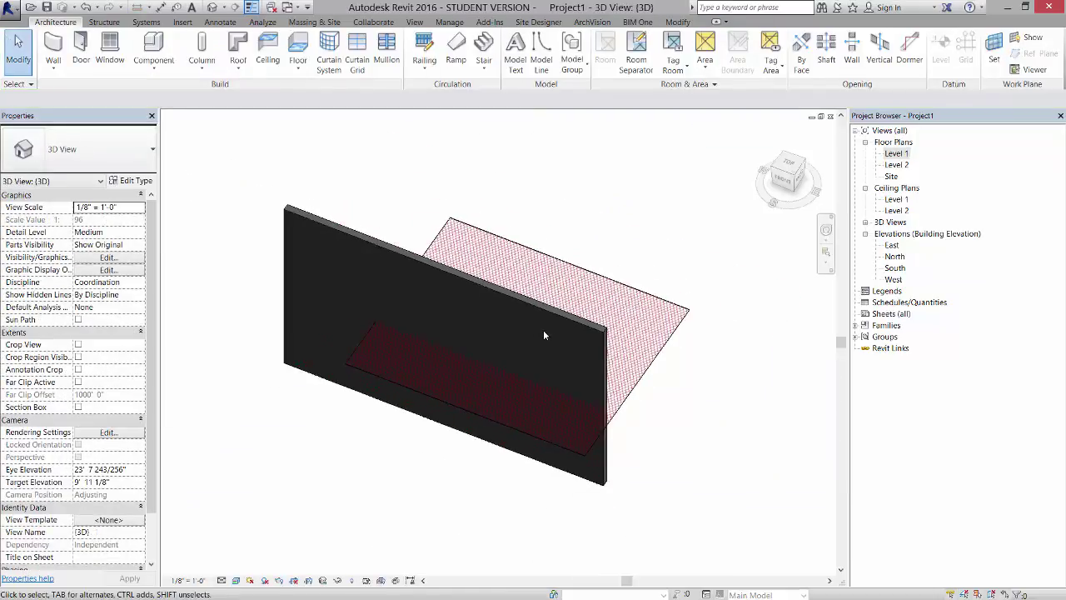
pyautogui.keyDown('shift'); pyautogui.moveTo(543, 333); pyautogui.dragTo(413, 141, button='middle'); pyautogui.keyUp('shift')
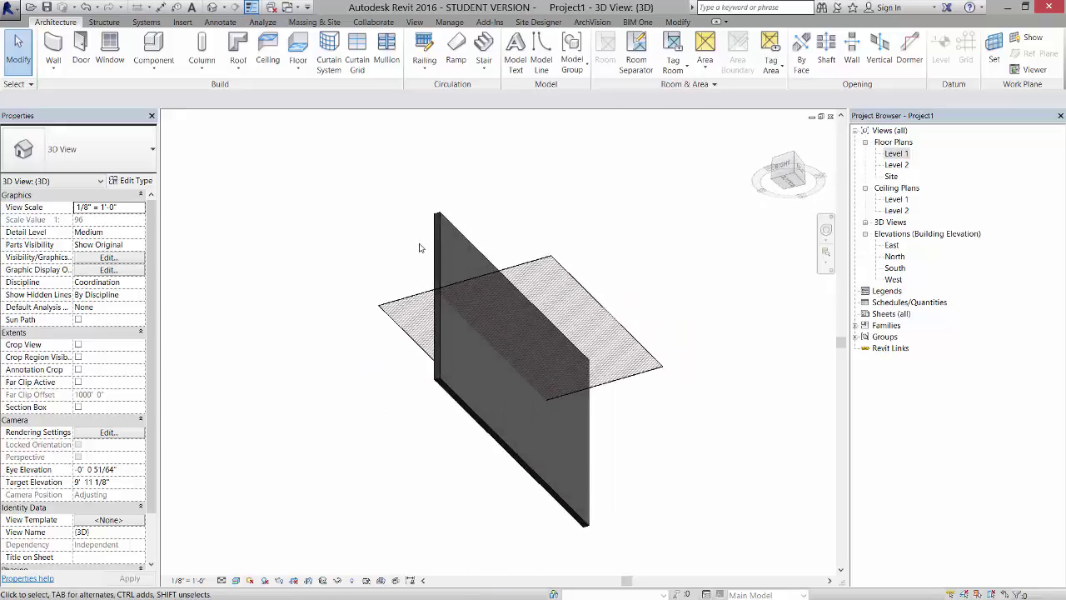
pyautogui.scroll(5, 422, 240)
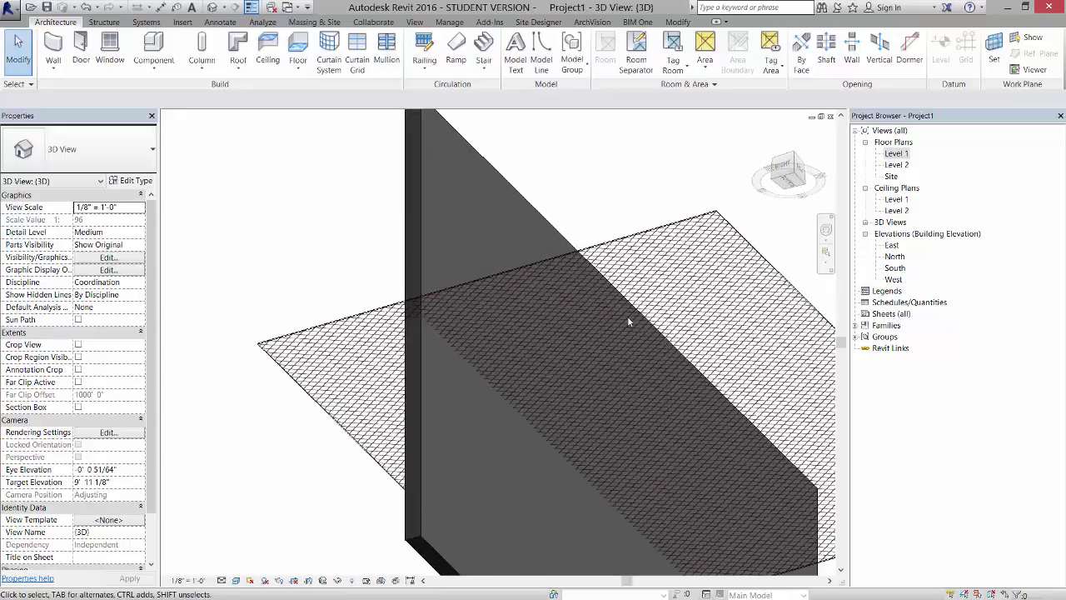
pyautogui.scroll(-3, 364, 222)
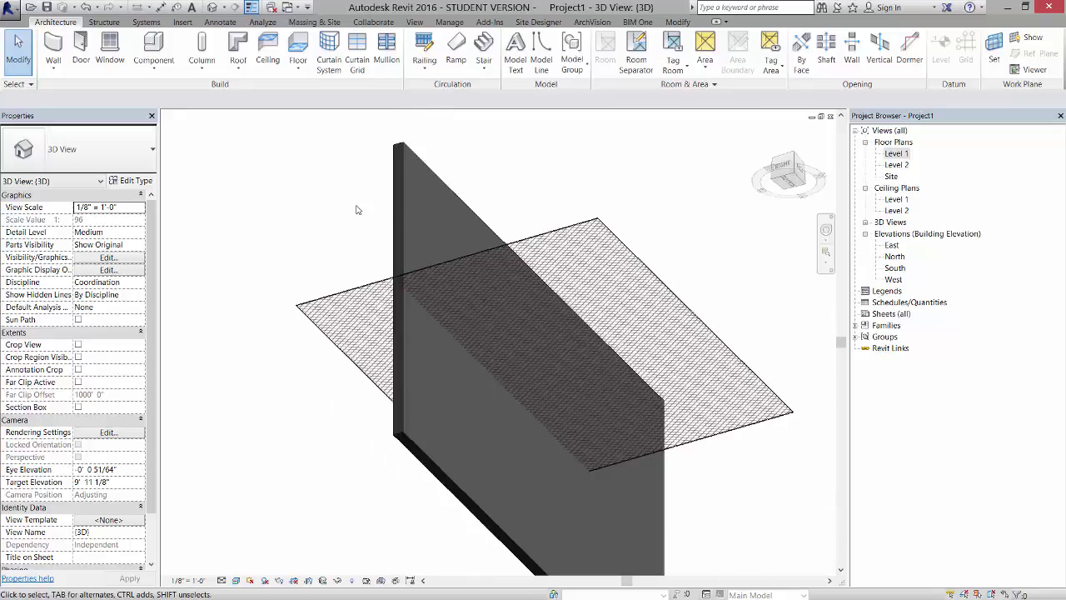
pyautogui.keyDown('shift'); pyautogui.moveTo(358, 209); pyautogui.dragTo(349, 508, button='middle'); pyautogui.keyUp('shift')
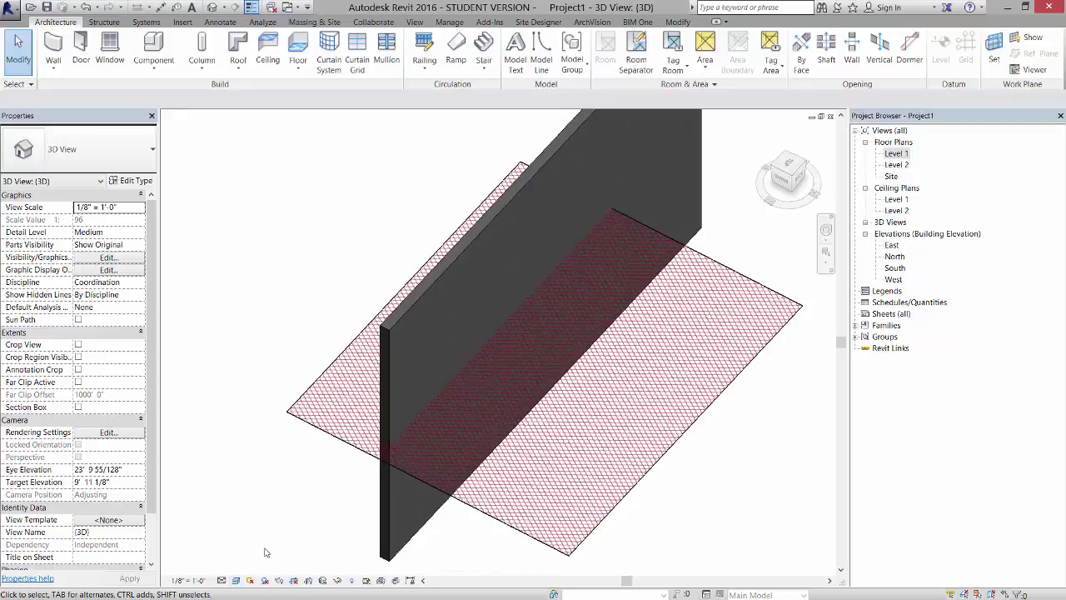
pyautogui.click(236, 580)
pyautogui.click(278, 513)
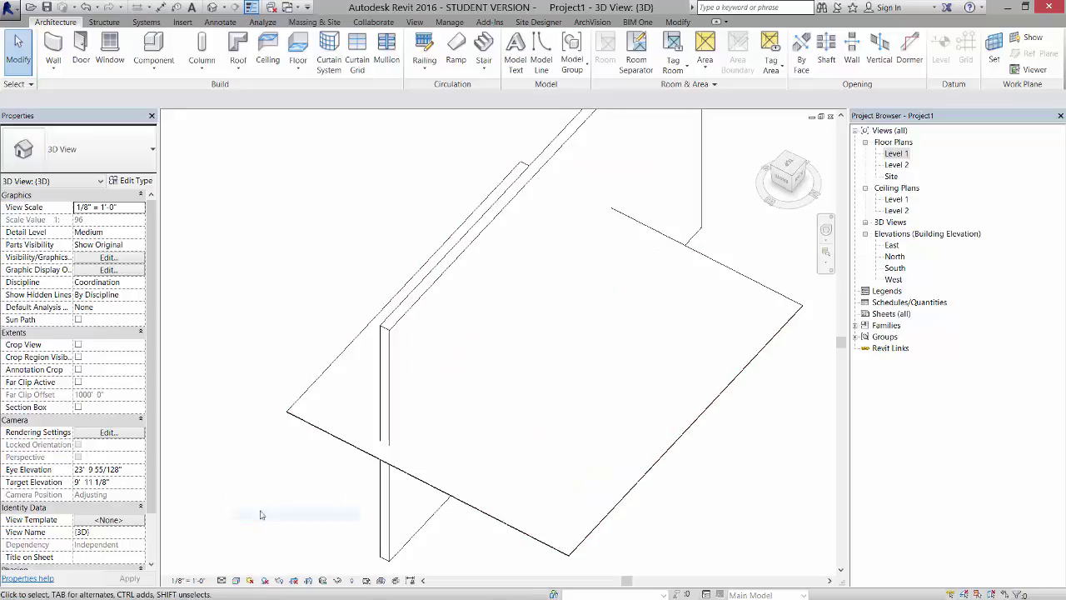
pyautogui.keyDown('shift'); pyautogui.moveTo(511, 568); pyautogui.dragTo(488, 490, button='middle'); pyautogui.keyUp('shift')
pyautogui.click(236, 580)
pyautogui.click(275, 530)
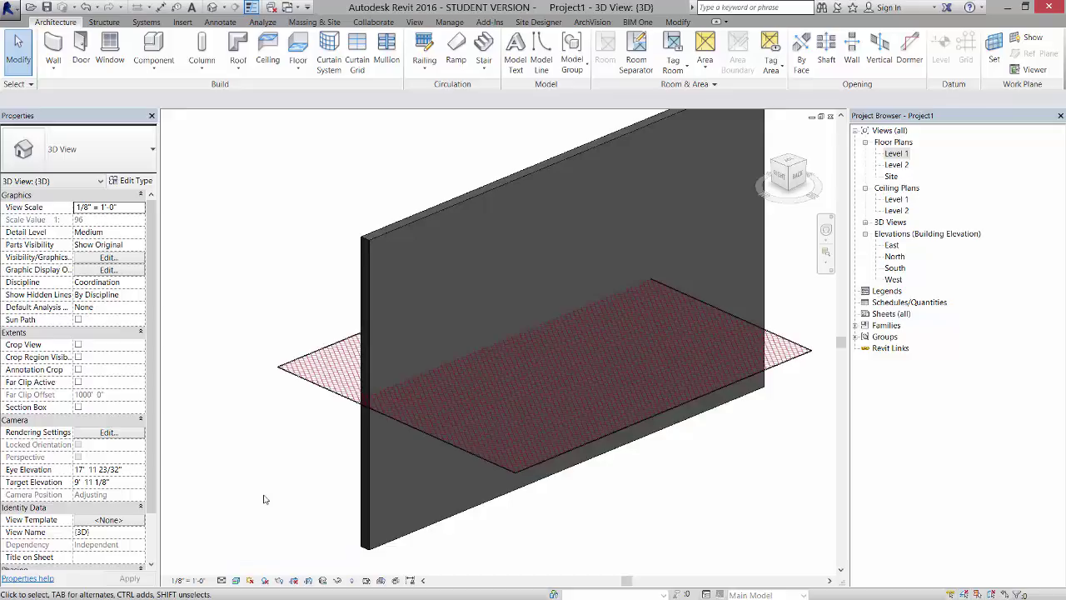
pyautogui.scroll(-2, 276, 455)
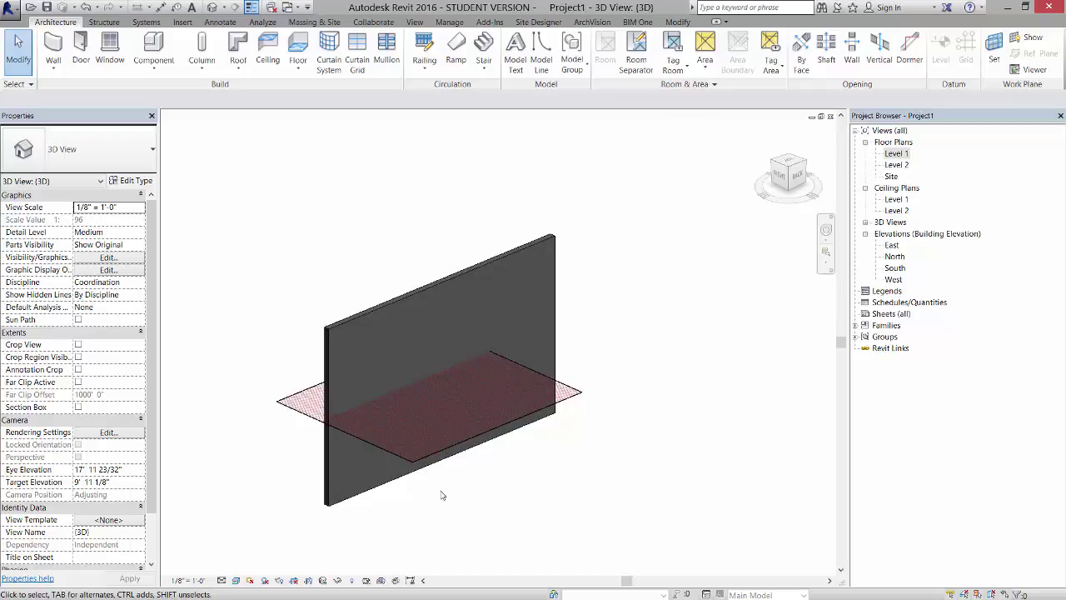
pyautogui.keyDown('shift'); pyautogui.moveTo(271, 442); pyautogui.dragTo(471, 456, button='middle'); pyautogui.keyUp('shift')
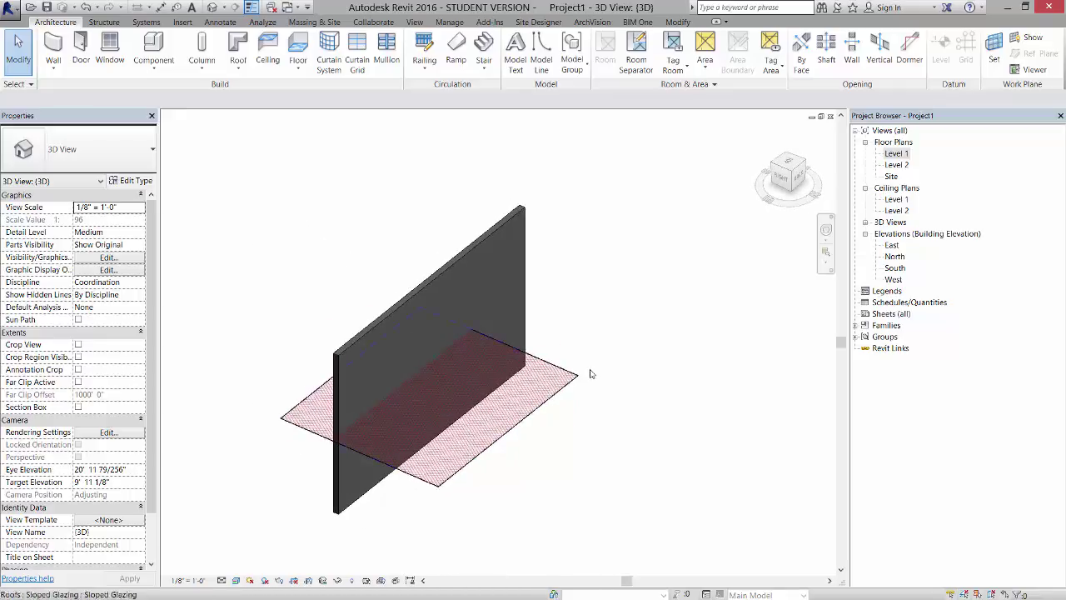
pyautogui.scroll(3, 403, 462)
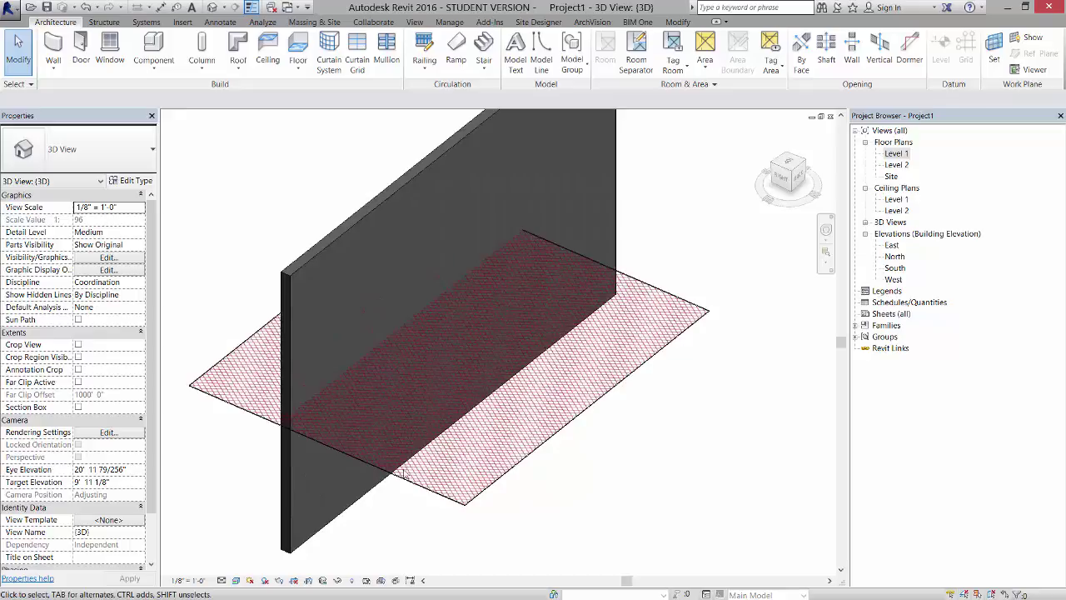
# - Set the sloped glazing's Grid 1 interior and both border mullions to Rectangular Mullion : 1" Square
pyautogui.click(408, 478)
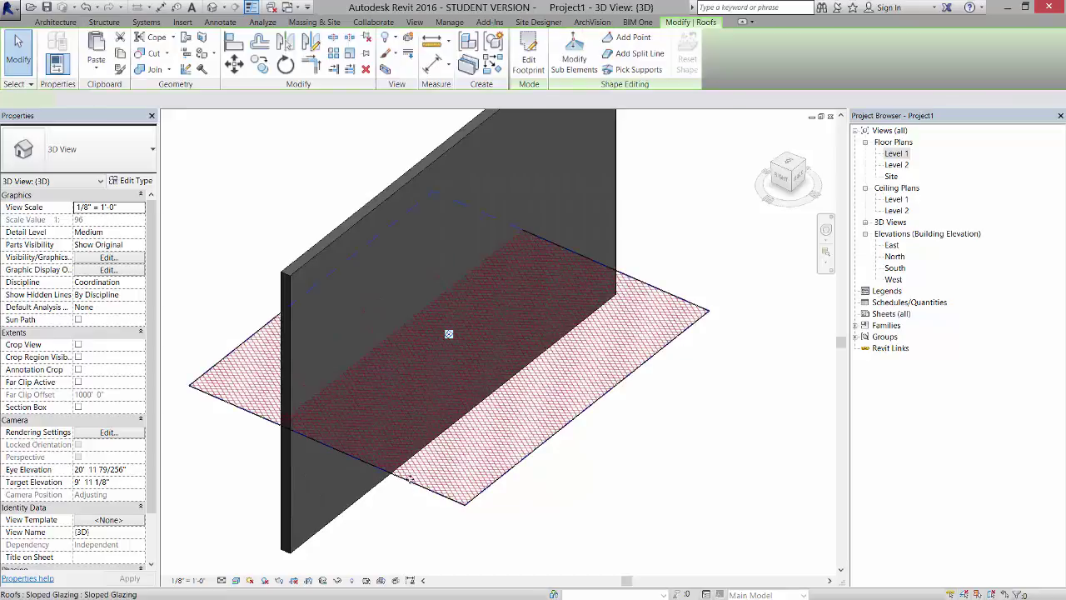
pyautogui.click(133, 181)
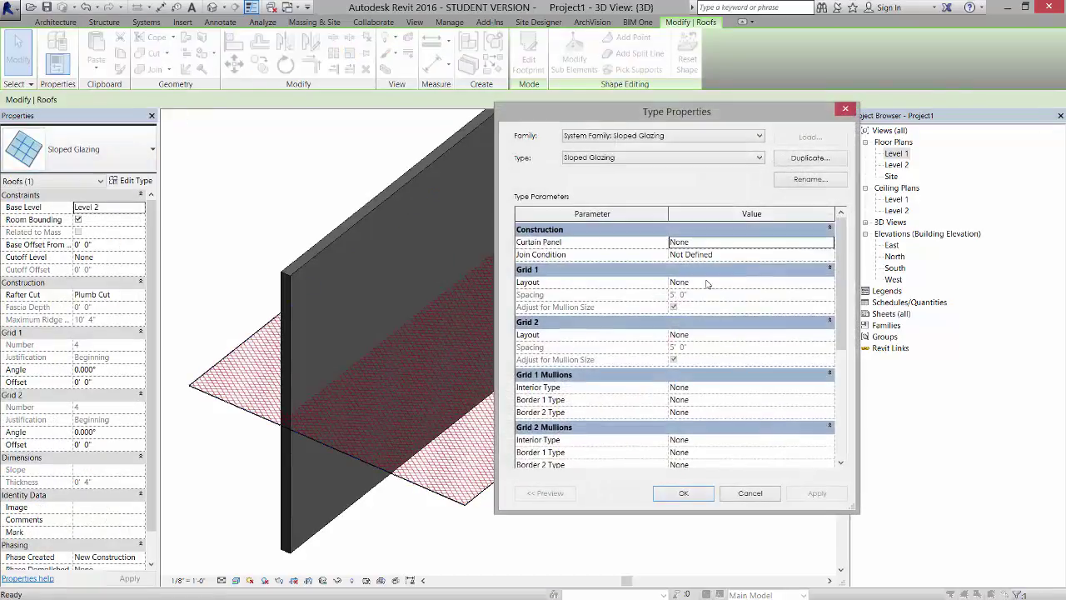
pyautogui.click(829, 387)
pyautogui.click(829, 387)
pyautogui.click(781, 420)
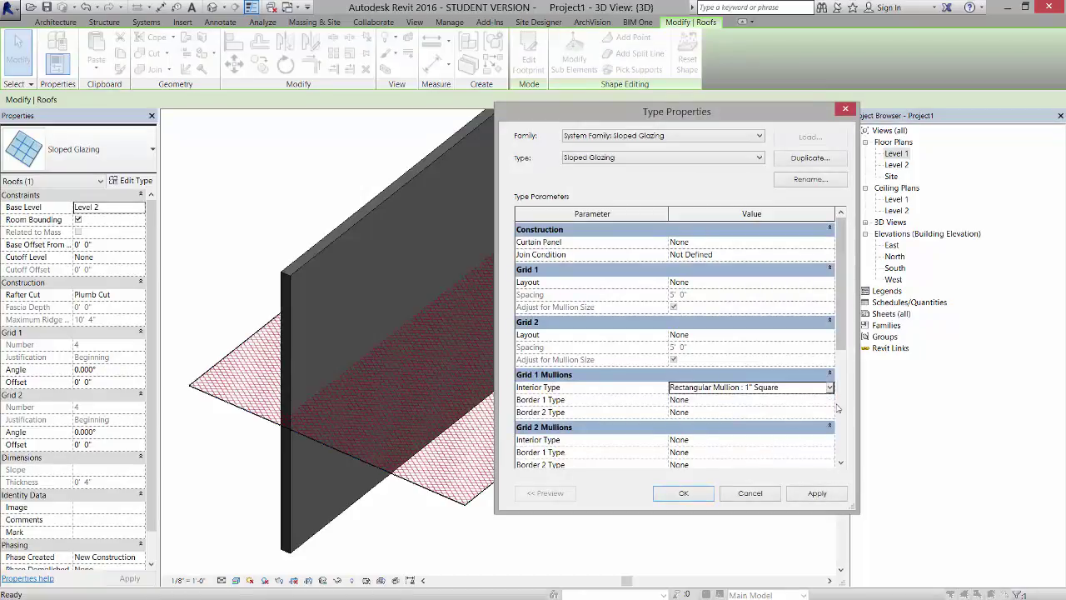
pyautogui.click(829, 402)
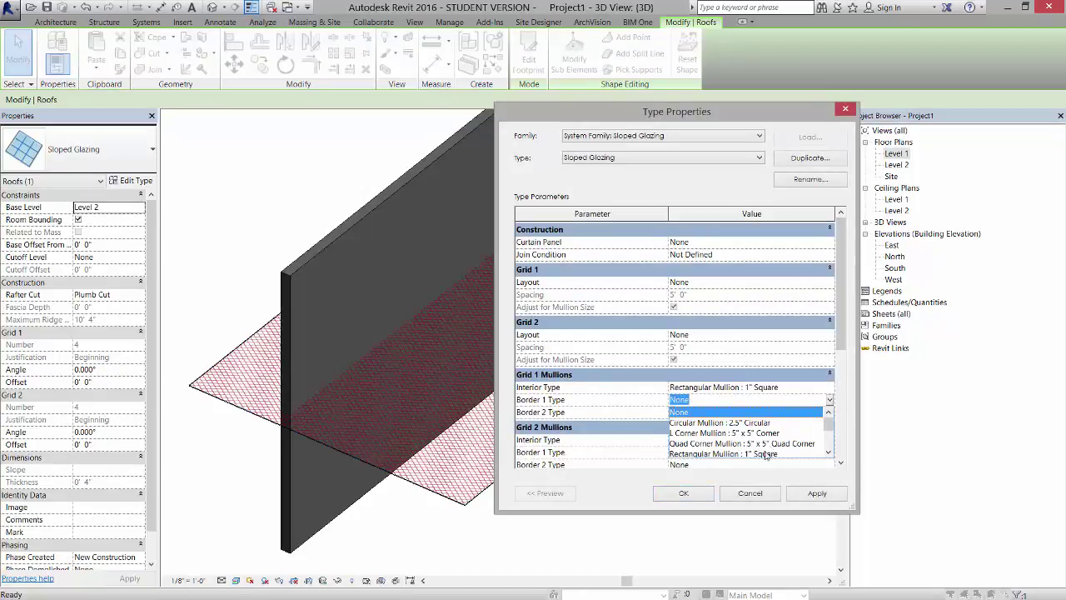
pyautogui.click(769, 453)
pyautogui.click(830, 412)
pyautogui.click(830, 412)
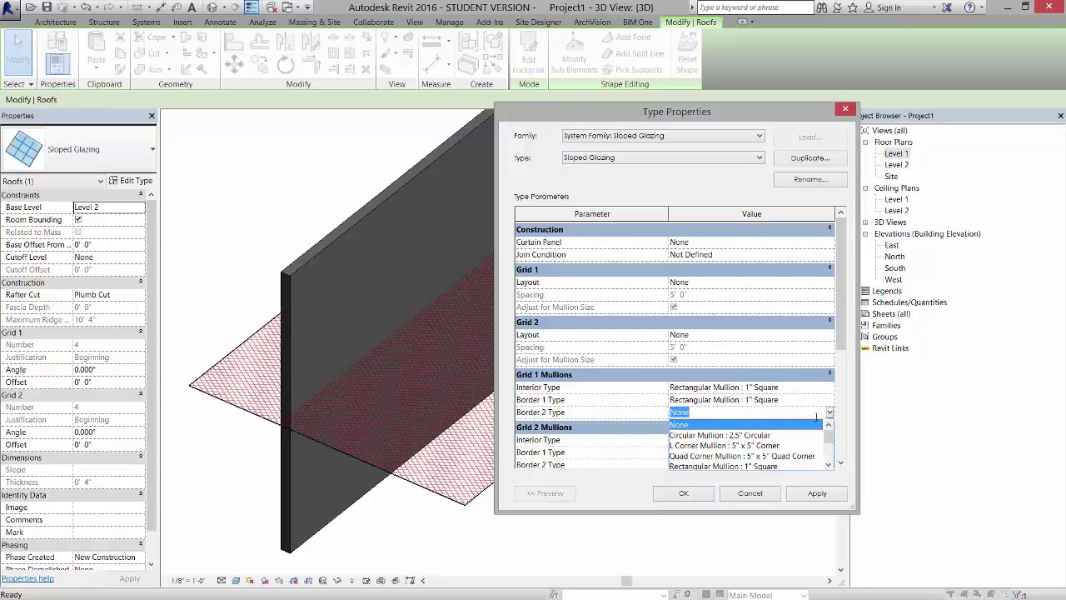
pyautogui.click(772, 466)
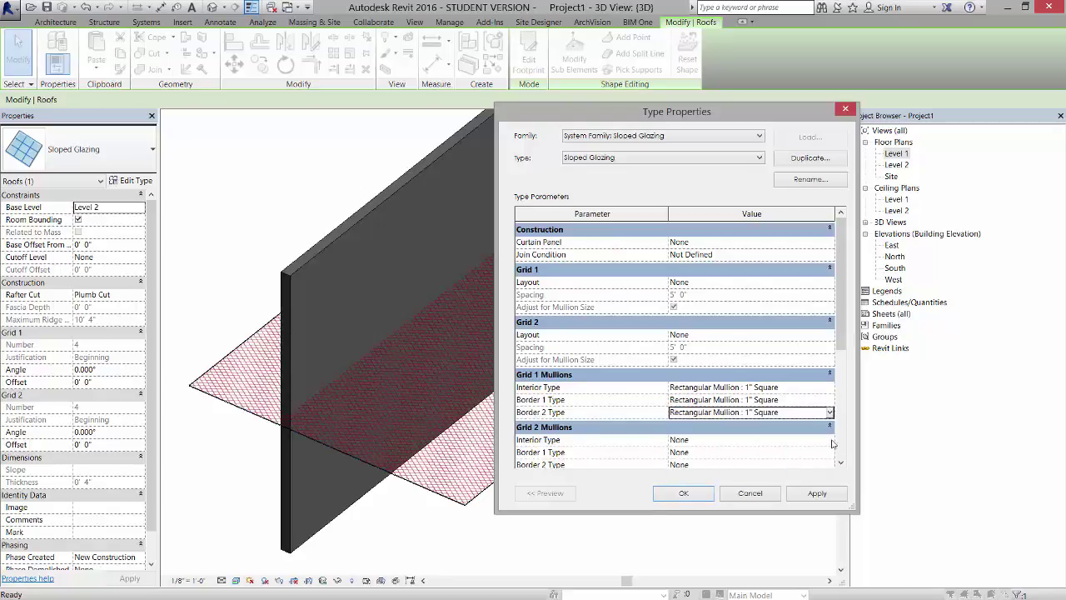
# - Set the Grid 2 interior and both border mullions to Rectangular Mullion : 1" Square
pyautogui.click(831, 441)
pyautogui.click(831, 441)
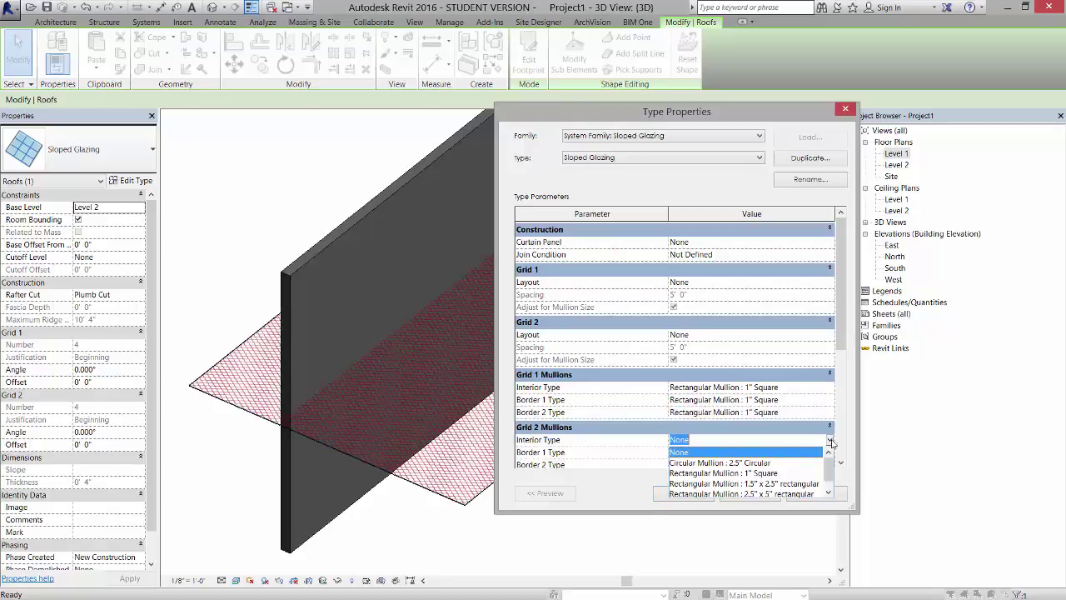
pyautogui.click(787, 474)
pyautogui.click(830, 452)
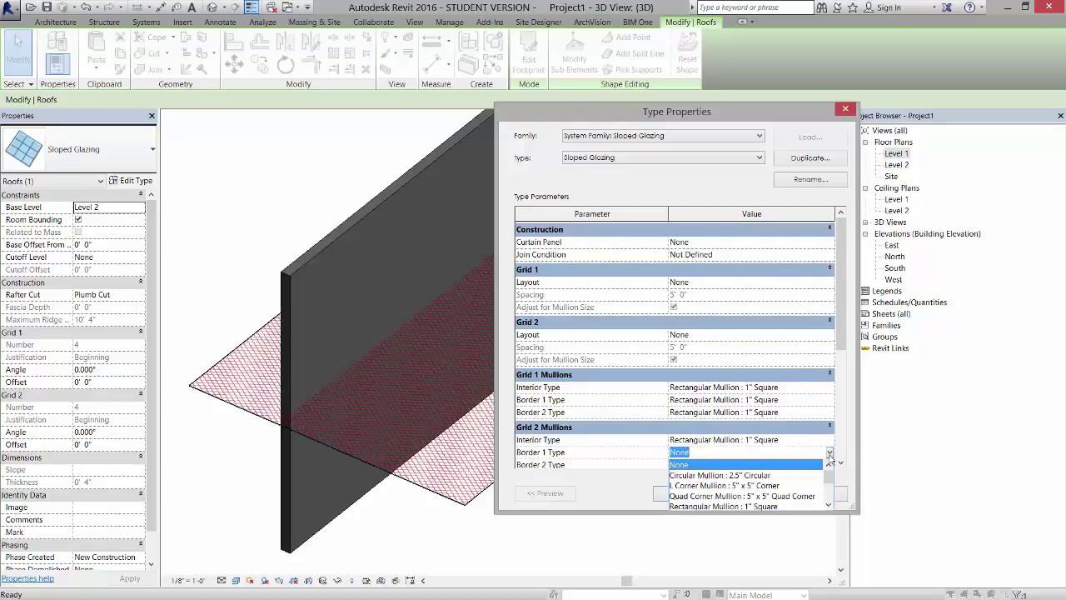
pyautogui.click(774, 506)
pyautogui.click(830, 465)
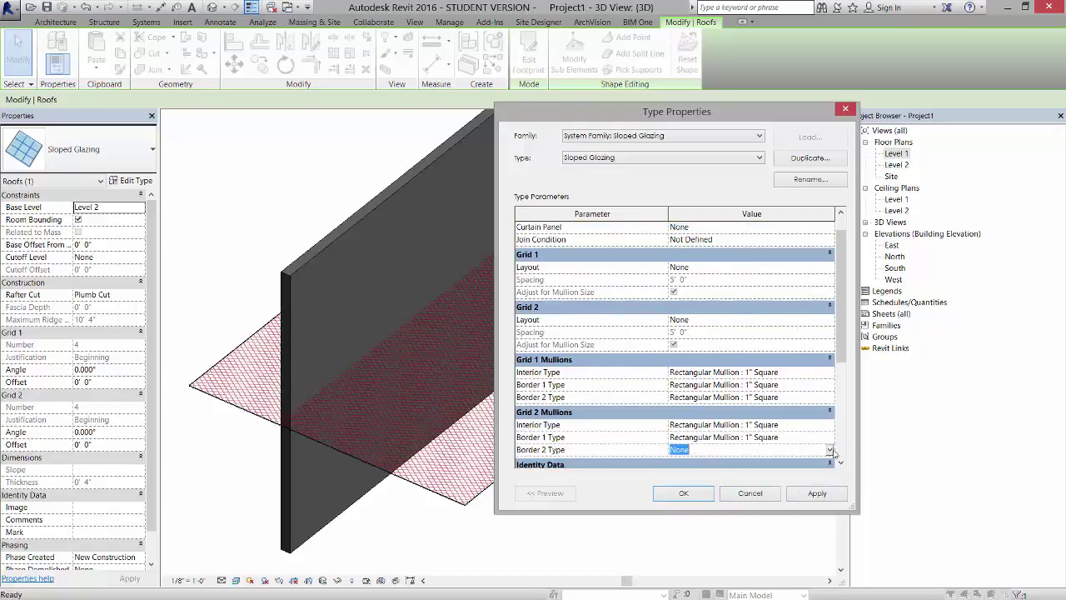
pyautogui.click(830, 453)
pyautogui.click(765, 504)
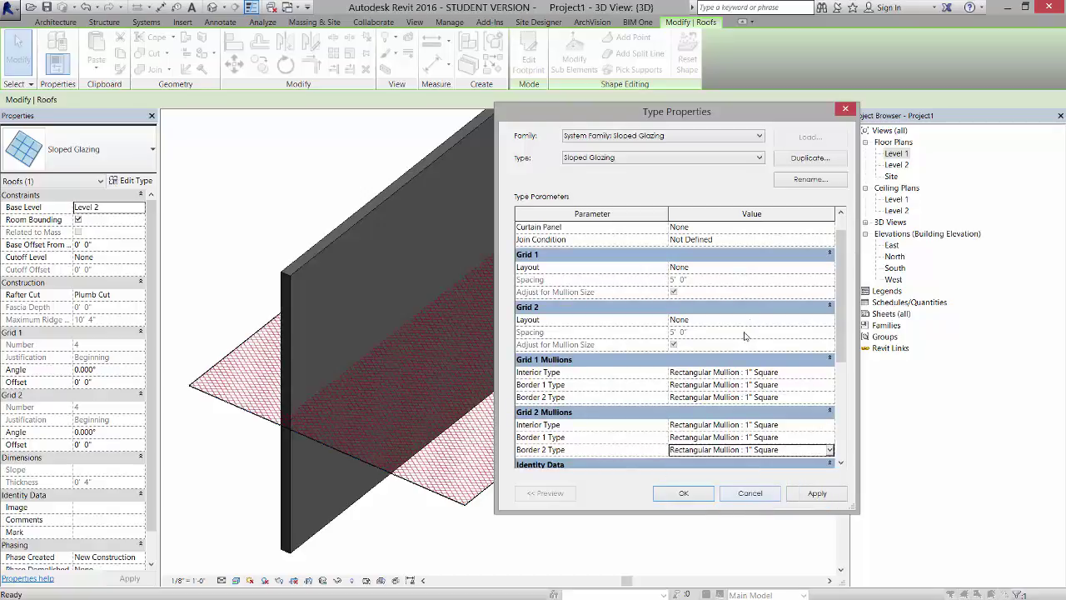
# - Change both Grid 1 and Grid 2 layouts to Fixed Number and apply the type
pyautogui.click(830, 267)
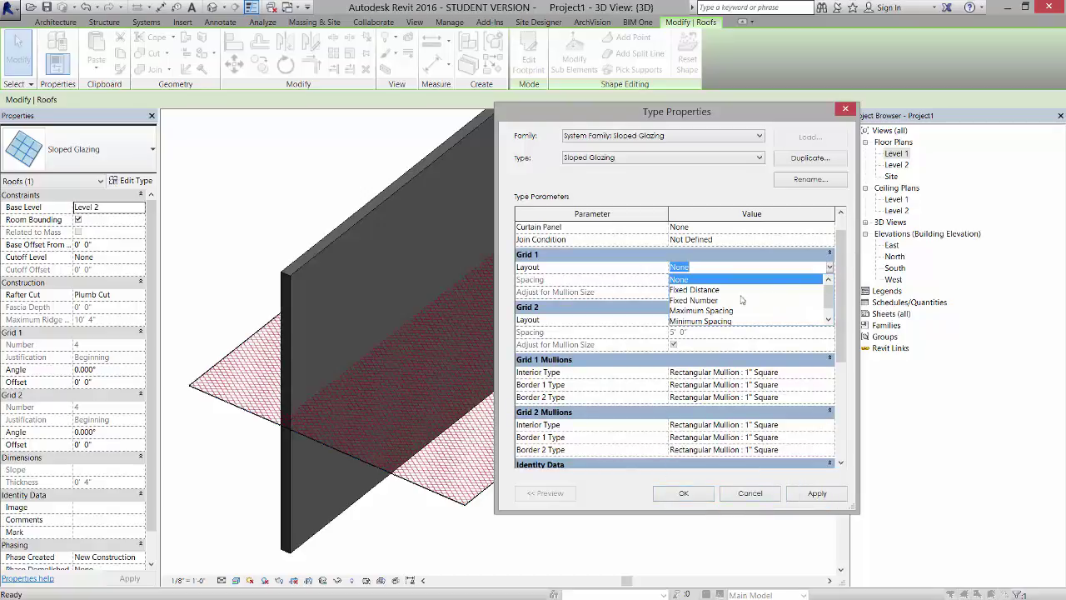
pyautogui.click(721, 300)
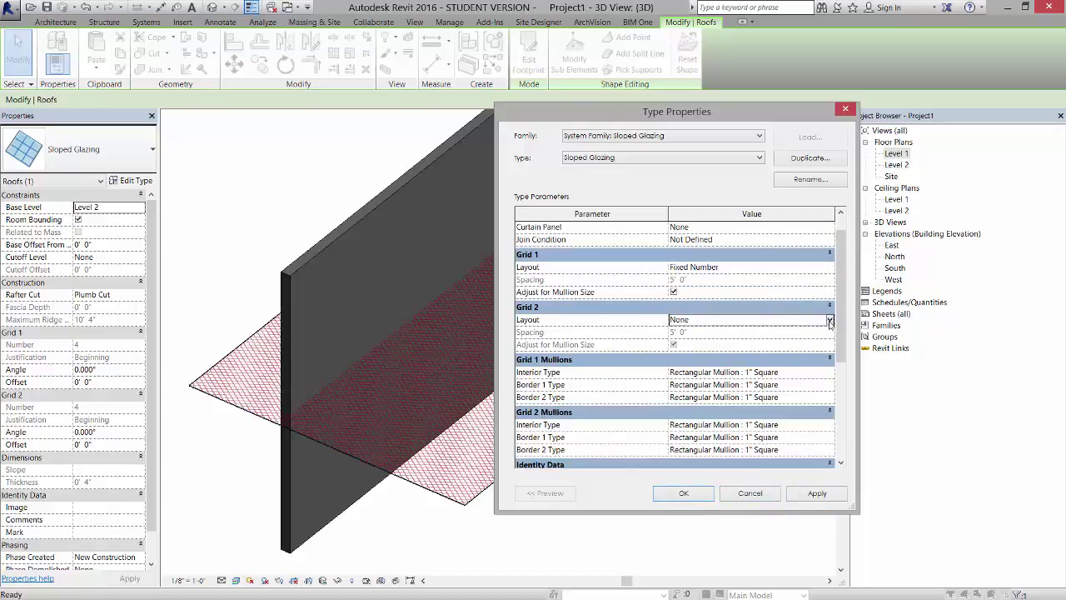
pyautogui.click(829, 321)
pyautogui.click(707, 352)
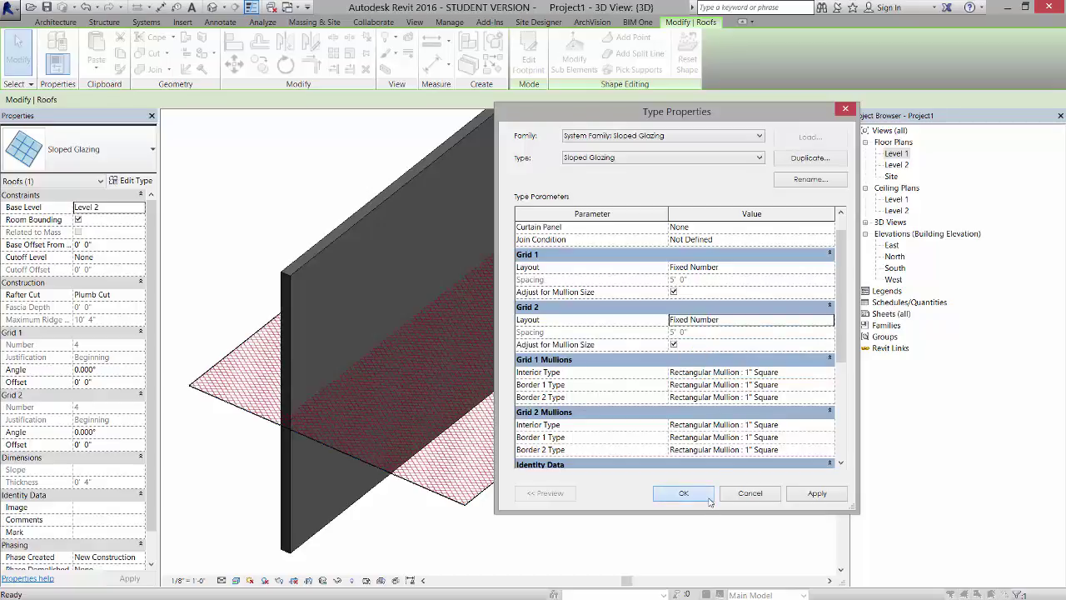
pyautogui.click(683, 493)
pyautogui.press('Escape')
pyautogui.scroll(5, 680, 271)
pyautogui.scroll(3, 681, 271)
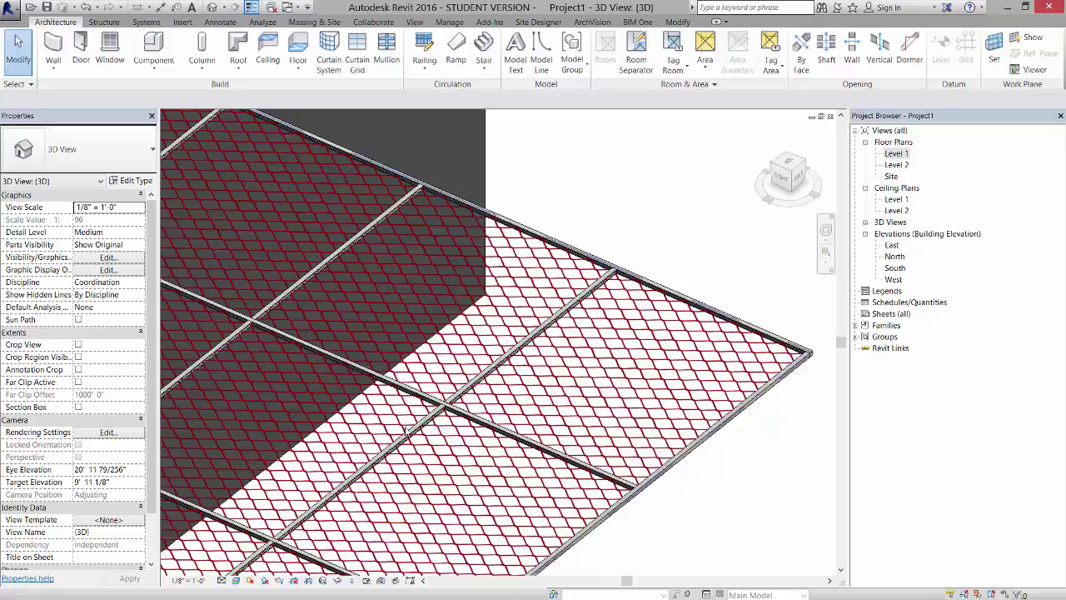
pyautogui.scroll(-3, 648, 323)
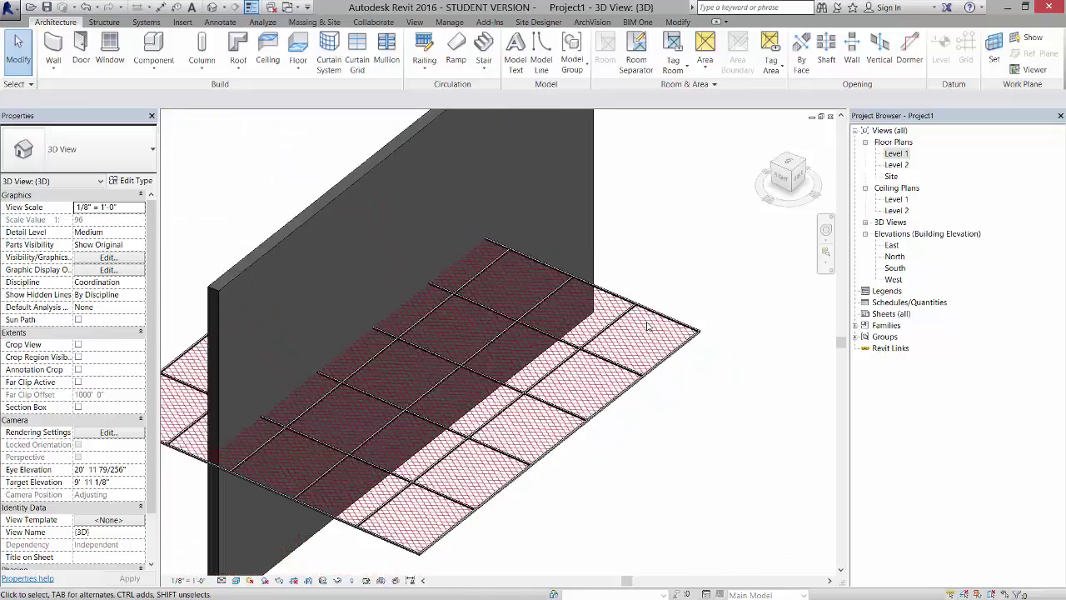